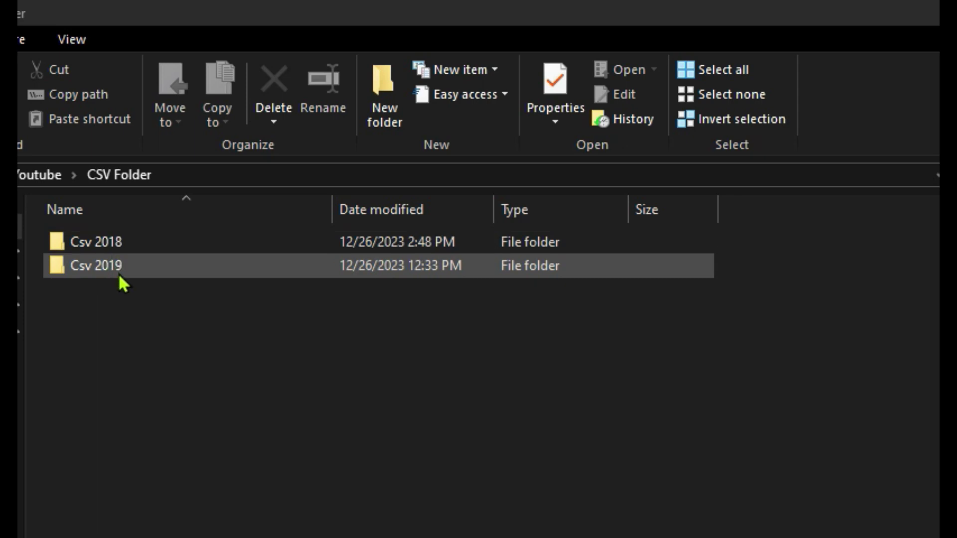
Open the Csv 2018 folder in File Explorer and start a Folder data source connection in Power BI Desktop.
double_click(100, 243)
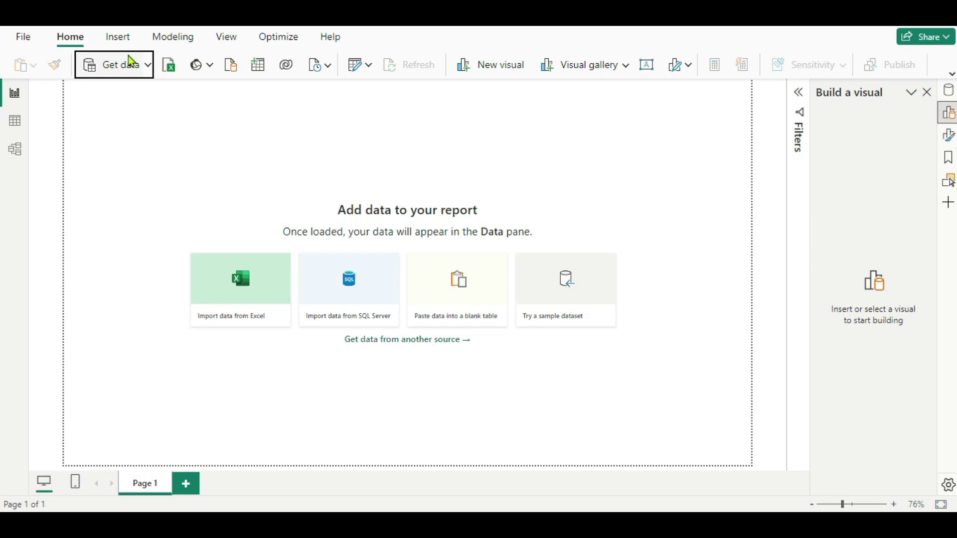
left_click(147, 69)
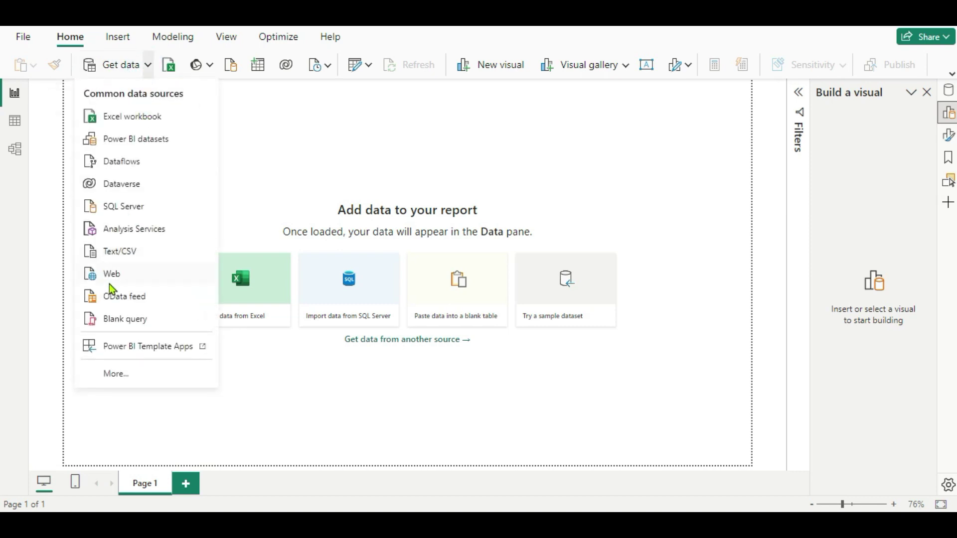
left_click(115, 377)
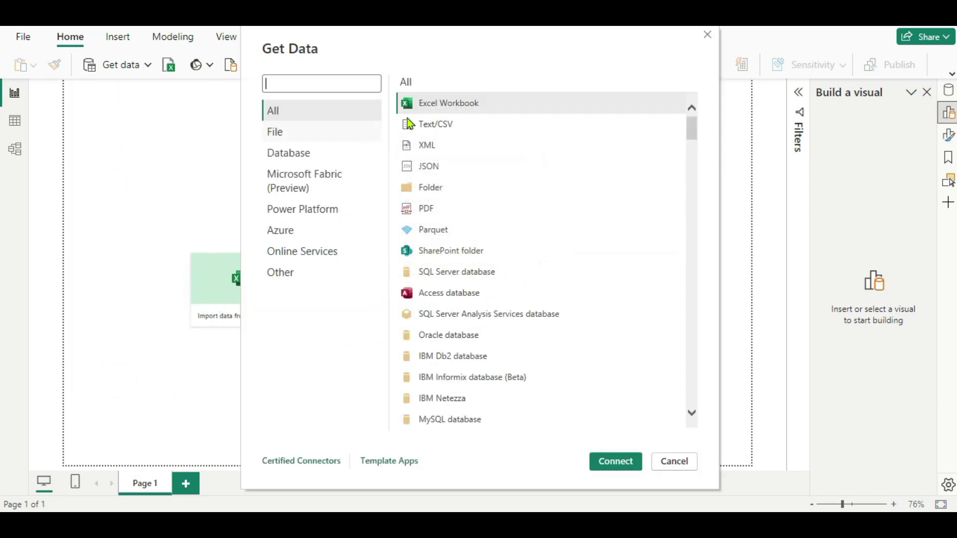
left_click(426, 190)
left_click(615, 462)
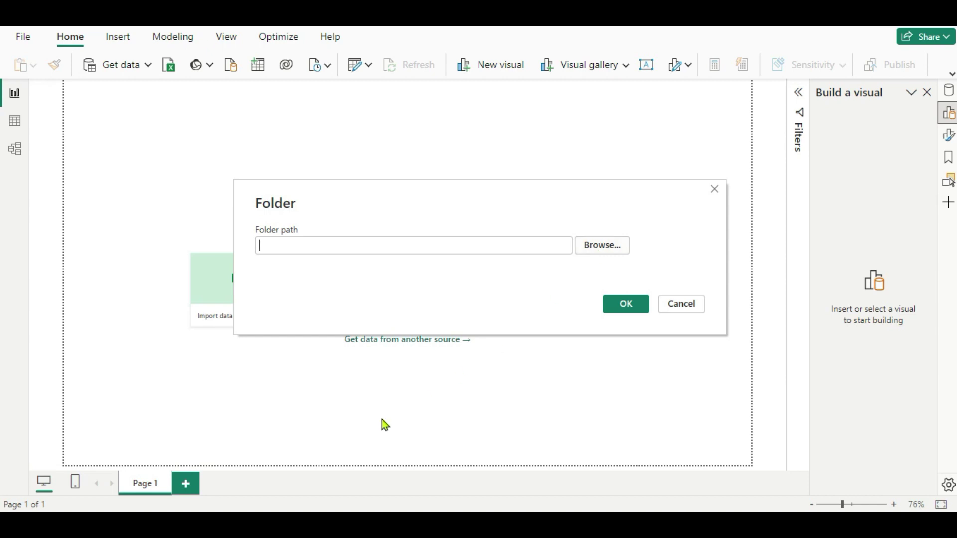
Copy the Csv 2018 folder's path from File Explorer and connect Power BI's Folder source to it.
key("alt+Tab")
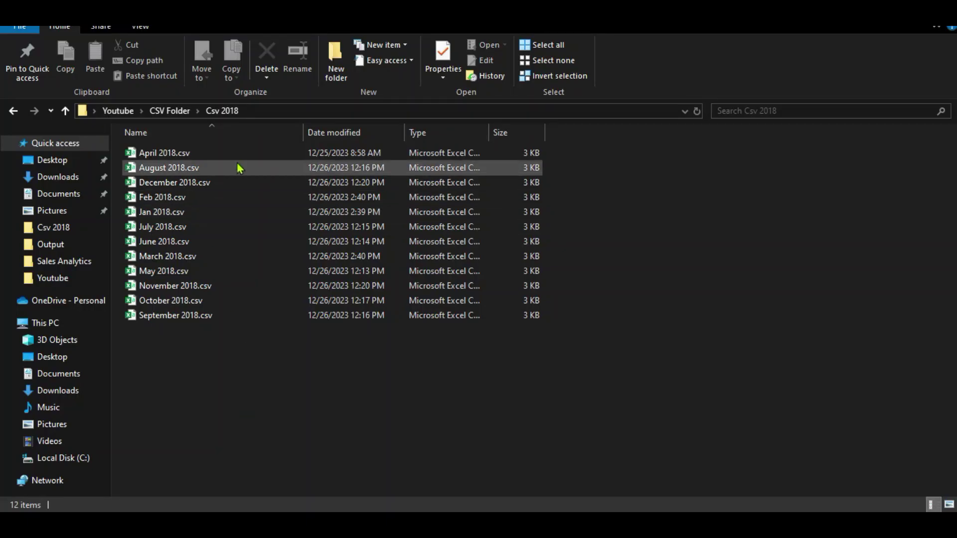
left_click(263, 111)
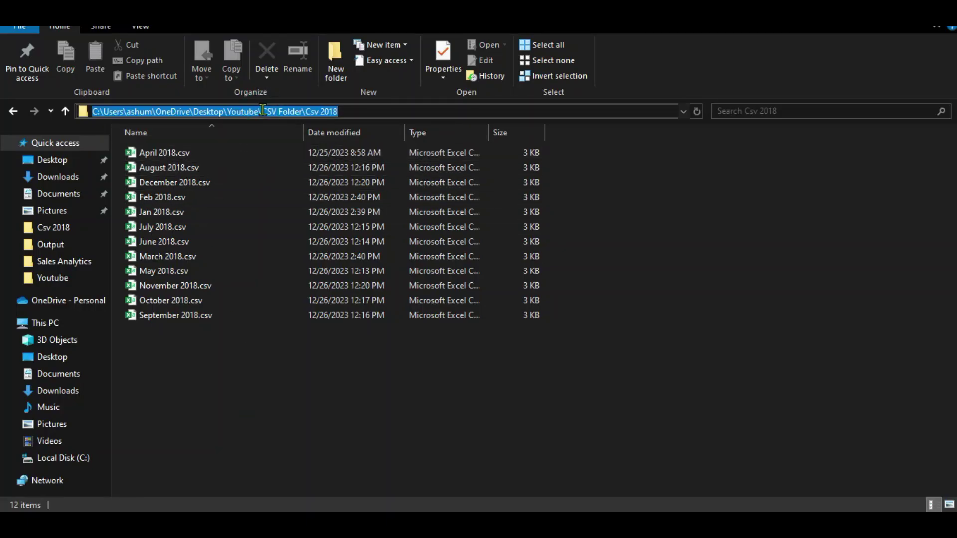
key("alt+Tab")
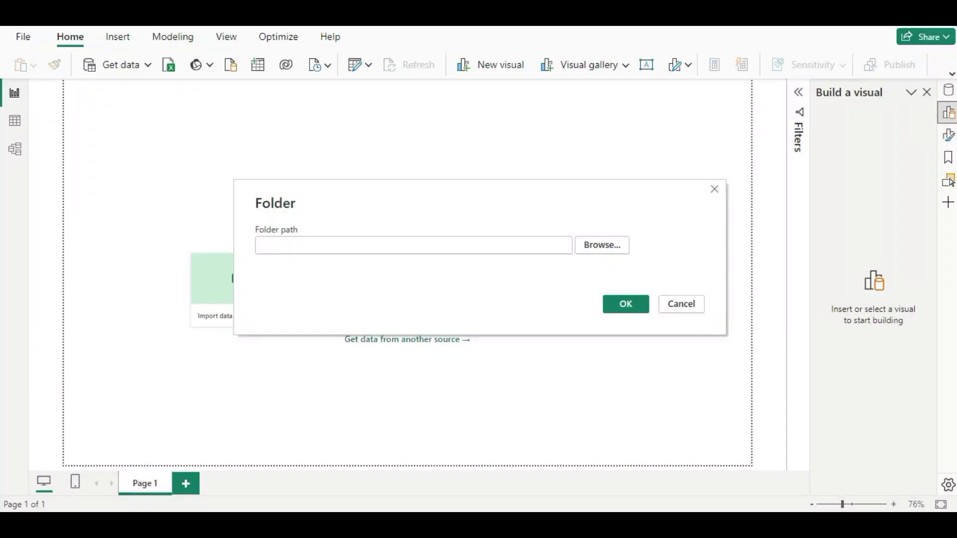
left_click(280, 246)
type("C:\\Users\\ashum\\OneDrive\\Desktop\\Youtube\\CSV Folder\\Csv 2018")
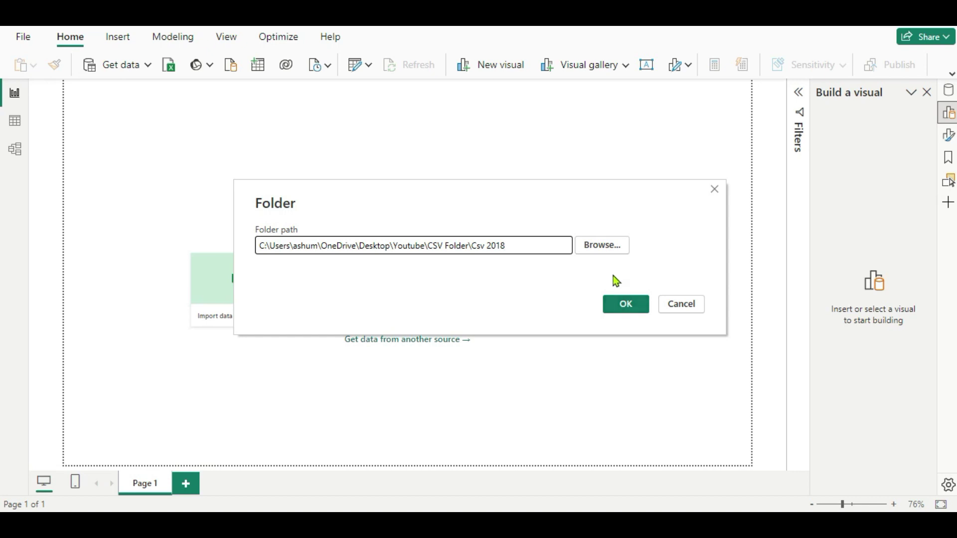
left_click(618, 303)
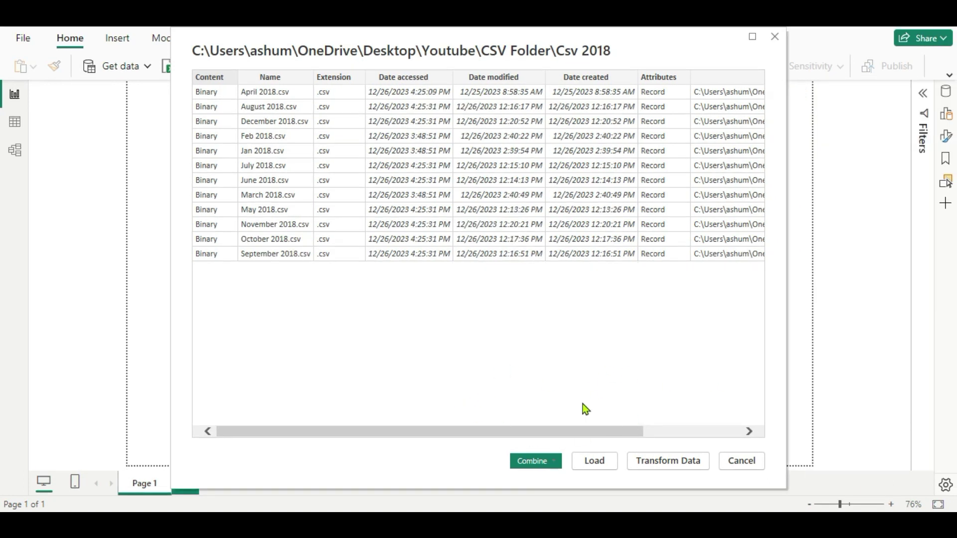
Combine and transform the folder's CSV files using the first file as the sample, skipping files with errors.
left_click(554, 460)
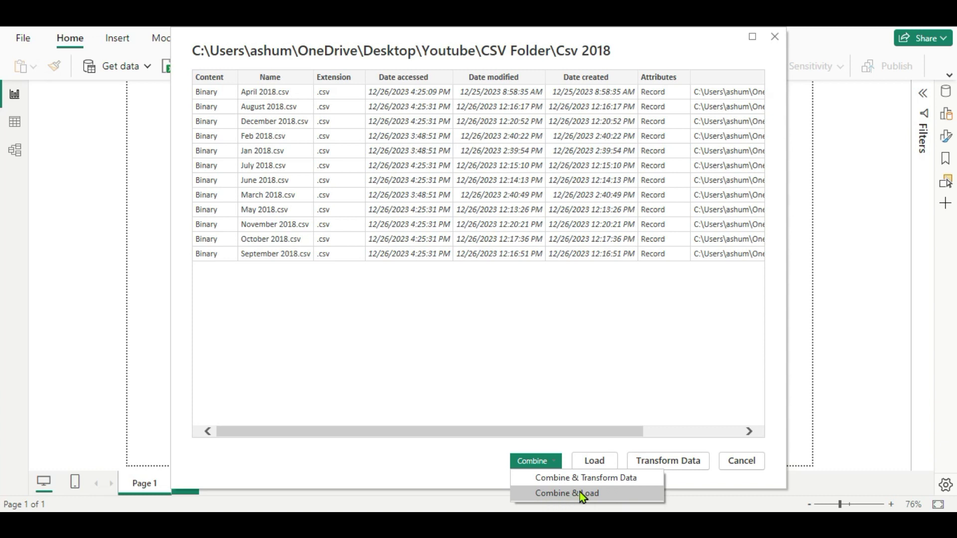
left_click(554, 478)
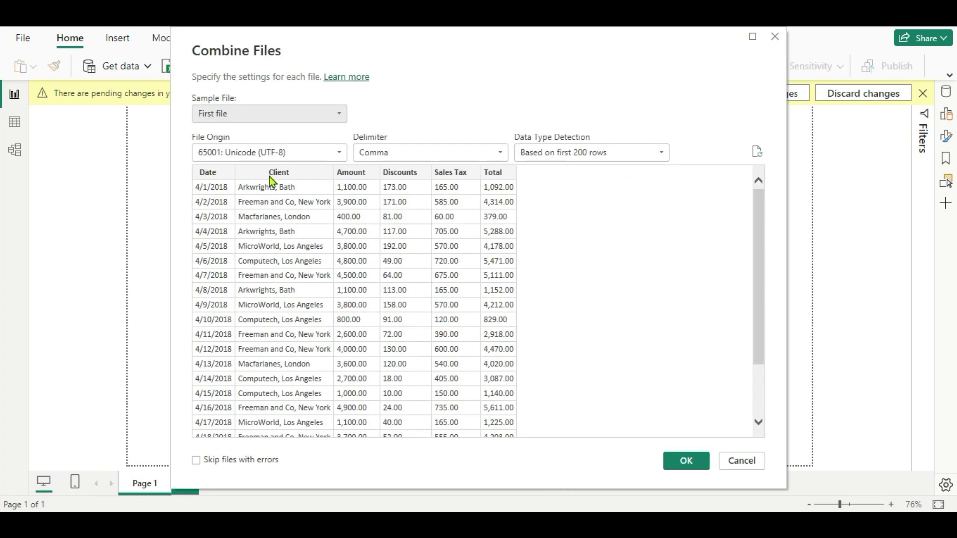
scroll(323, 276, "down", 3)
scroll(325, 282, "up", 3)
left_click(196, 460)
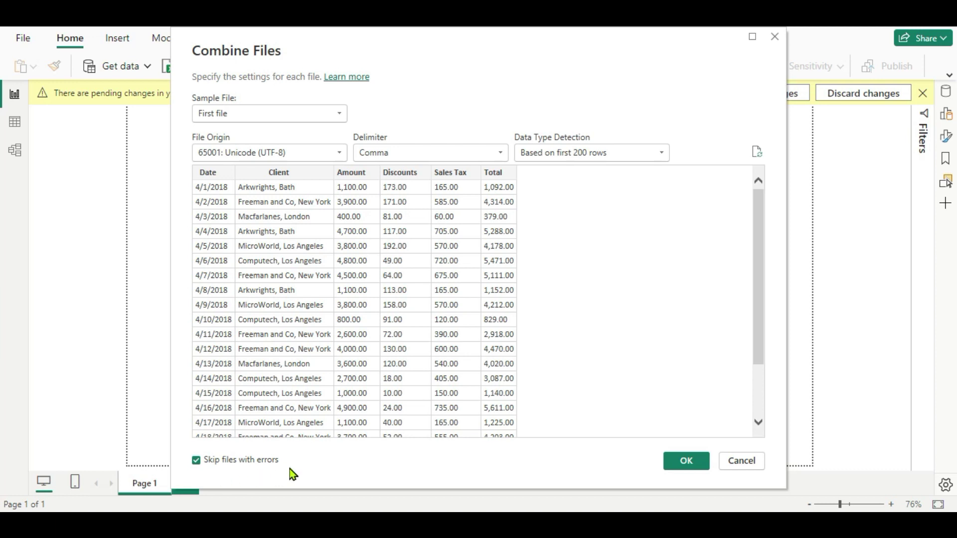
left_click(681, 460)
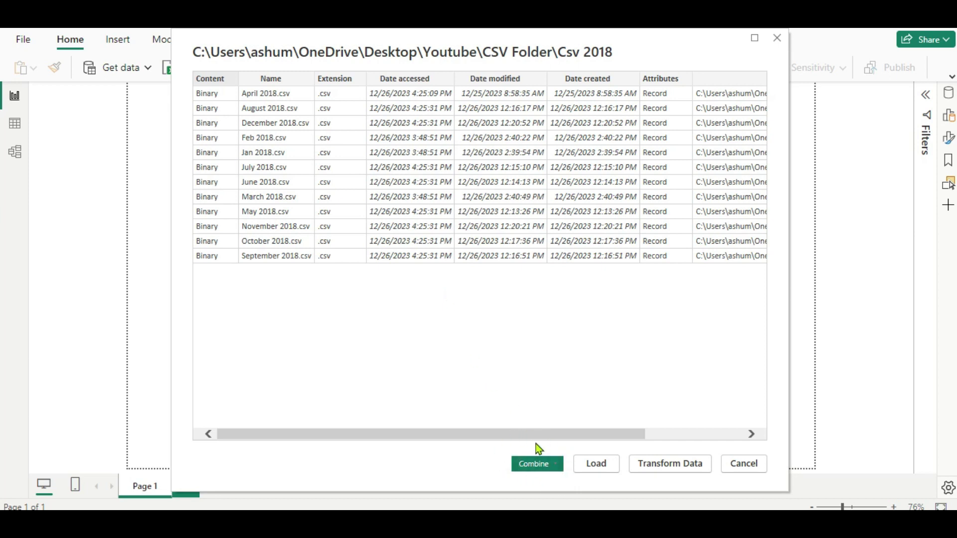
Bring the folder's file list into Power Query for transformation and keep only the Content and Name columns.
left_click(658, 463)
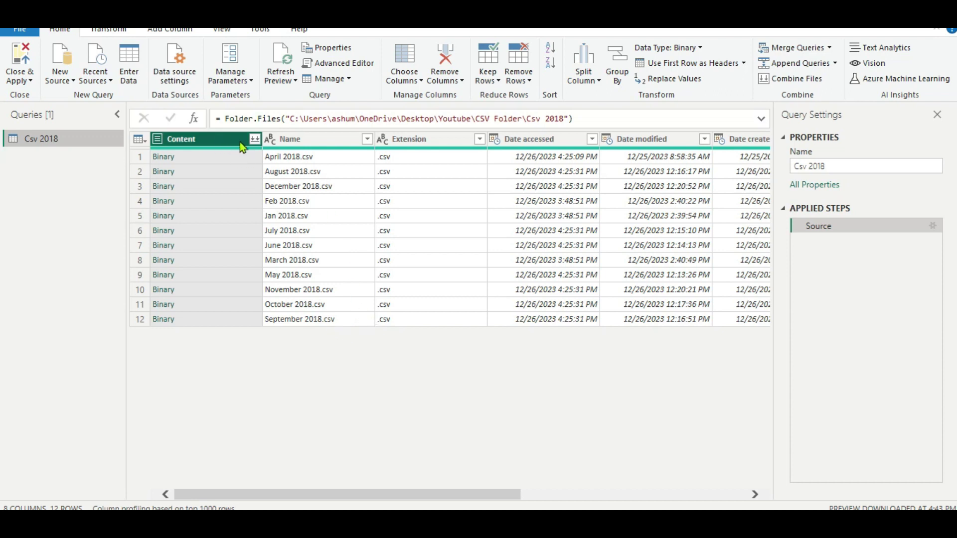
left_click(298, 142, "ctrl")
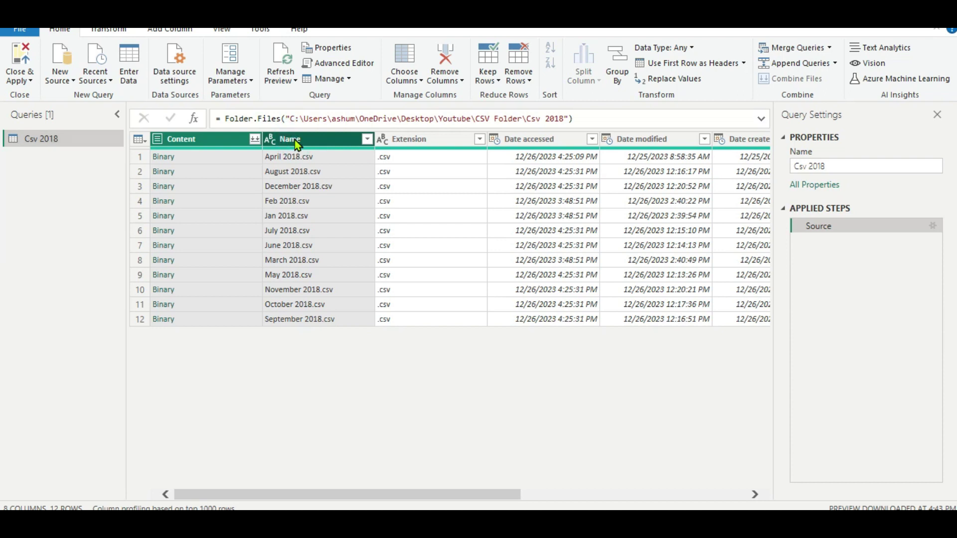
right_click(295, 141)
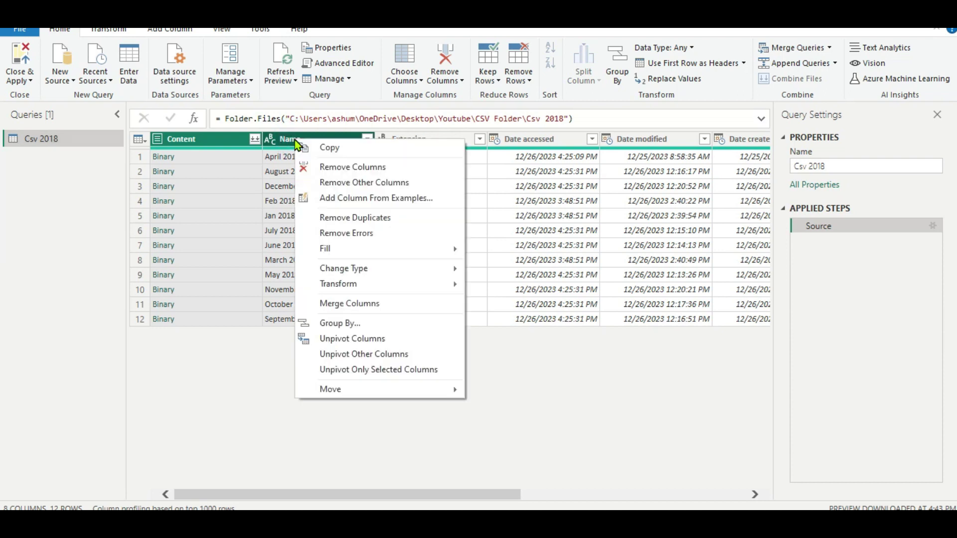
left_click(328, 184)
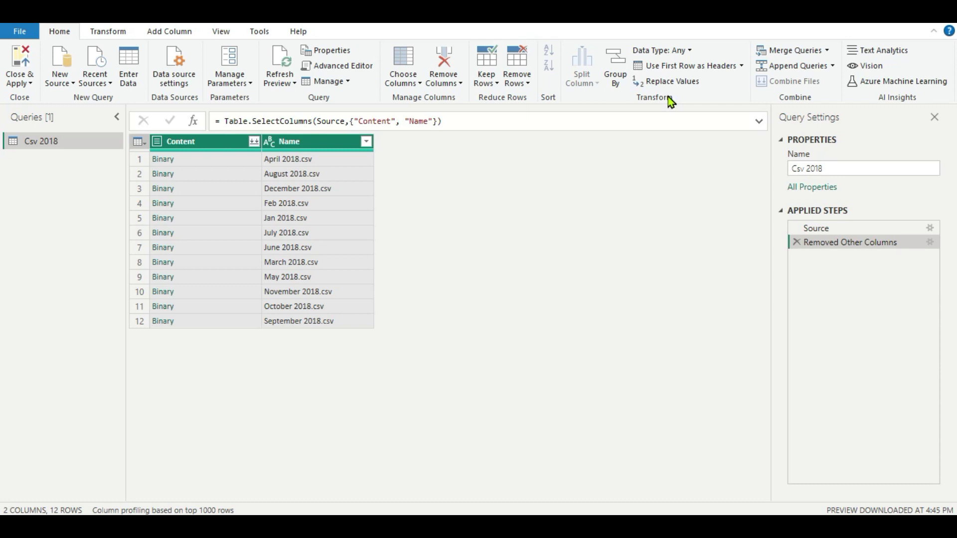
Add a custom column named "data load" with the formula Csv.Document([Content]).
scroll(668, 97, "down", 2)
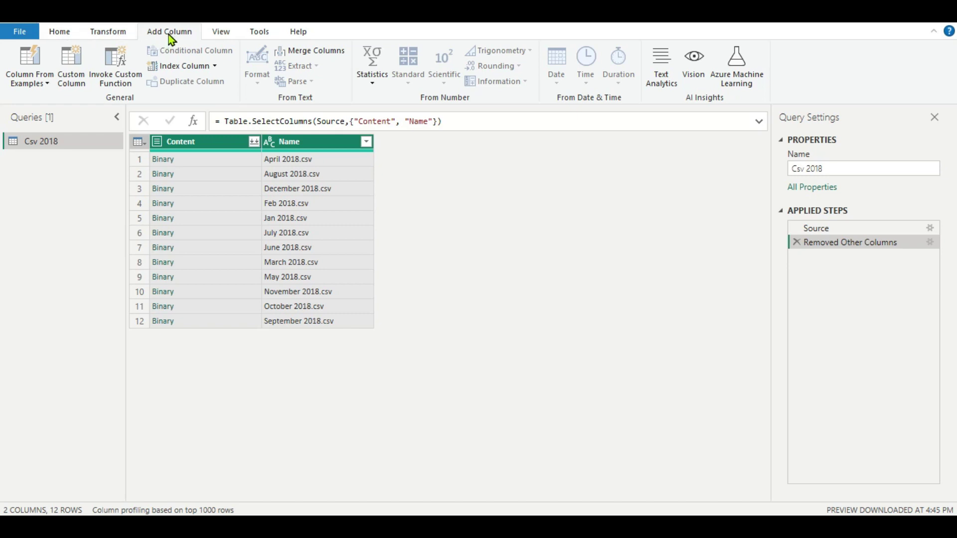
left_click(73, 66)
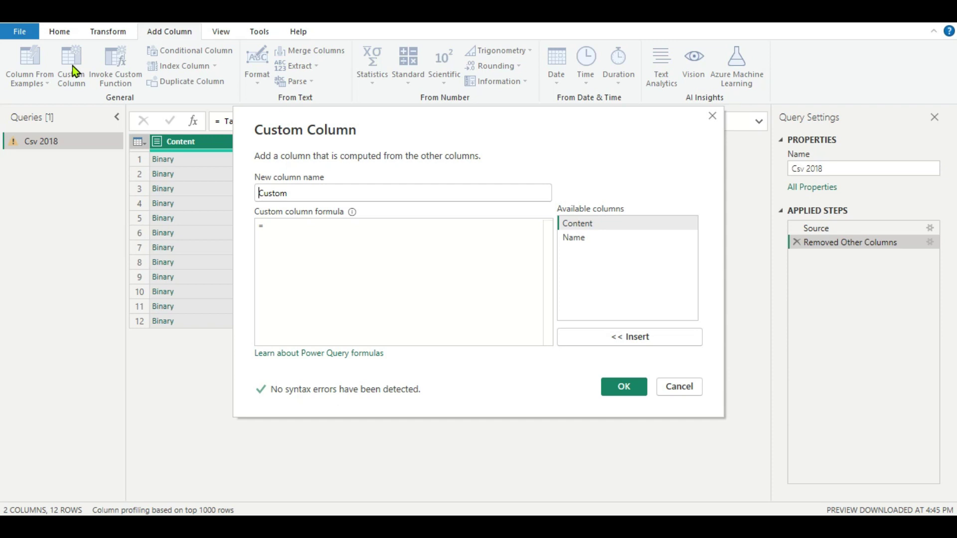
left_click_drag(293, 193, 257, 192)
type("data")
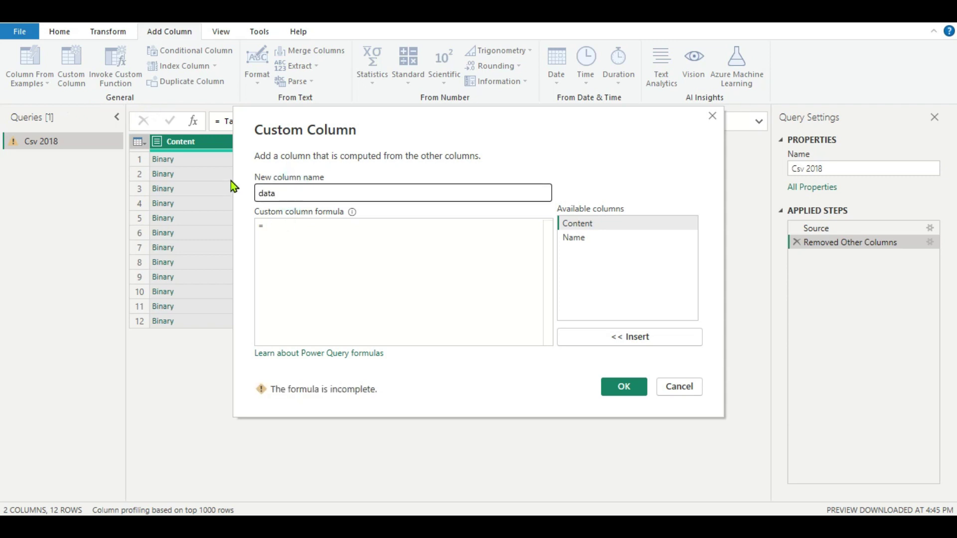
type(" load")
left_click(280, 229)
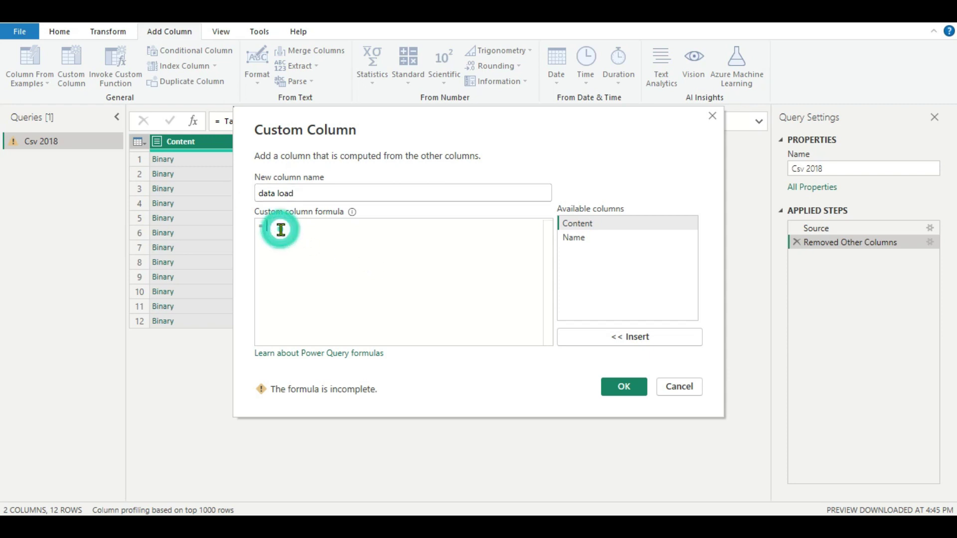
type("Csv")
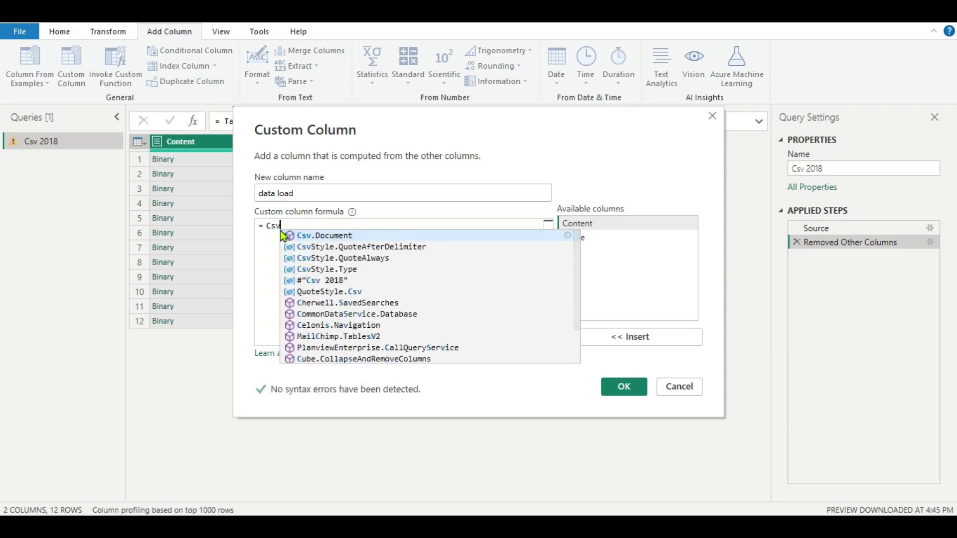
left_click(317, 236)
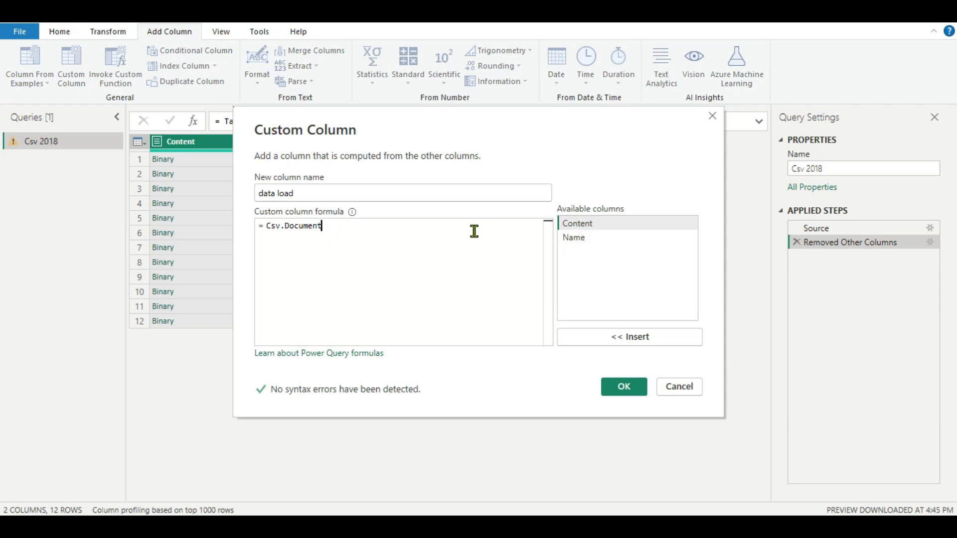
type("(")
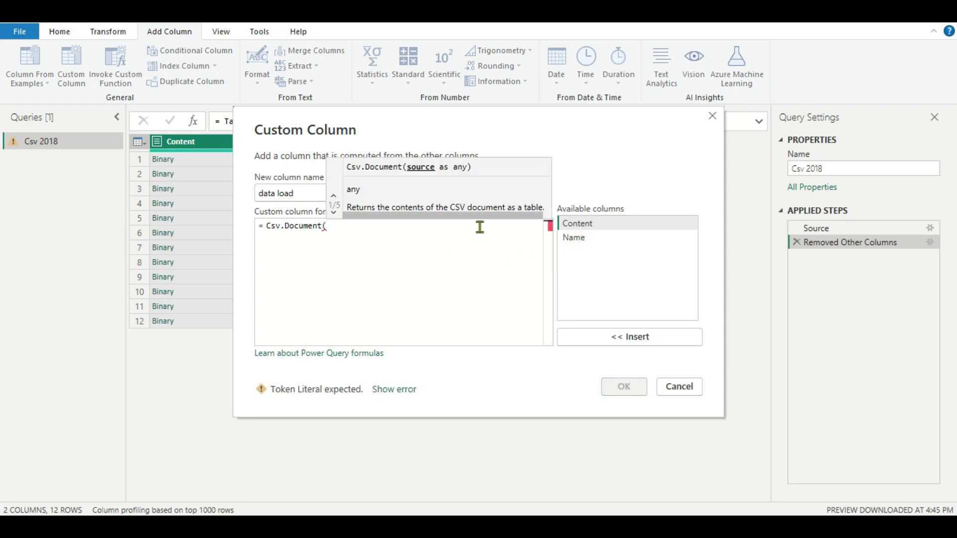
double_click(576, 224)
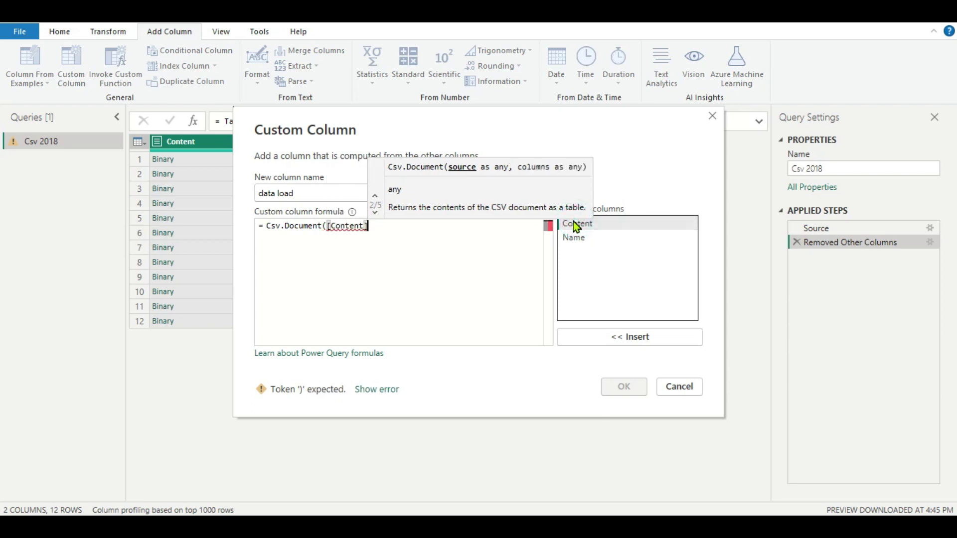
type(")")
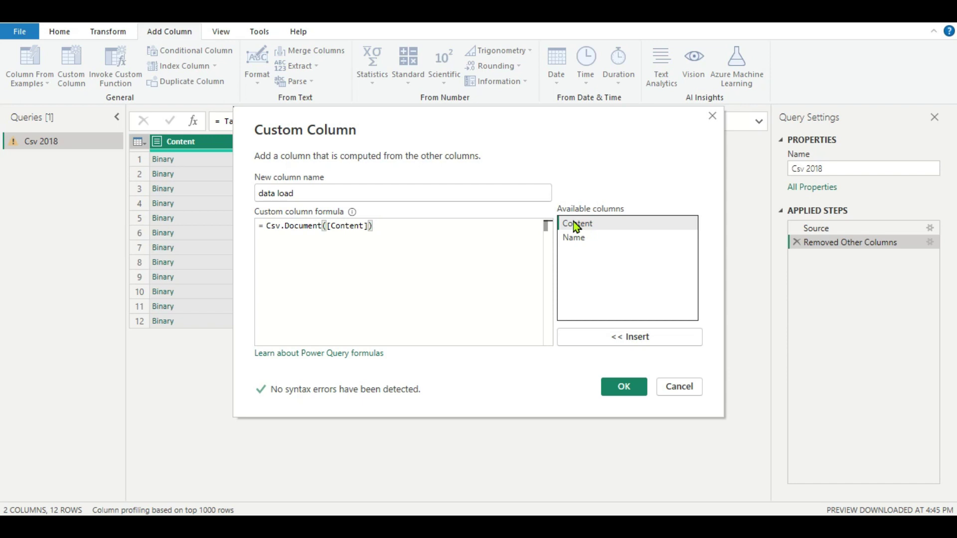
left_click(646, 389)
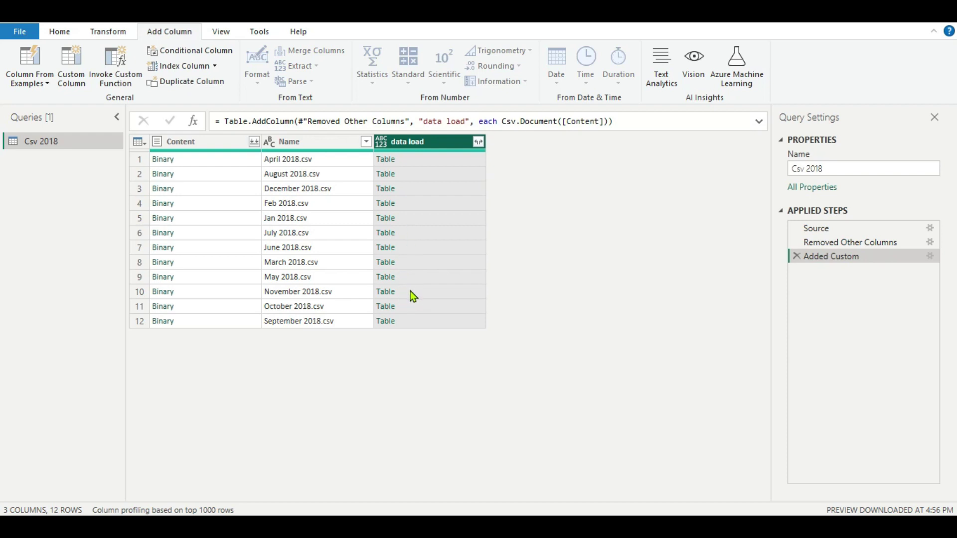
Change the "data load" custom column's formula to Table.PromoteHeaders(Csv.Document([Content])).
left_click(479, 143)
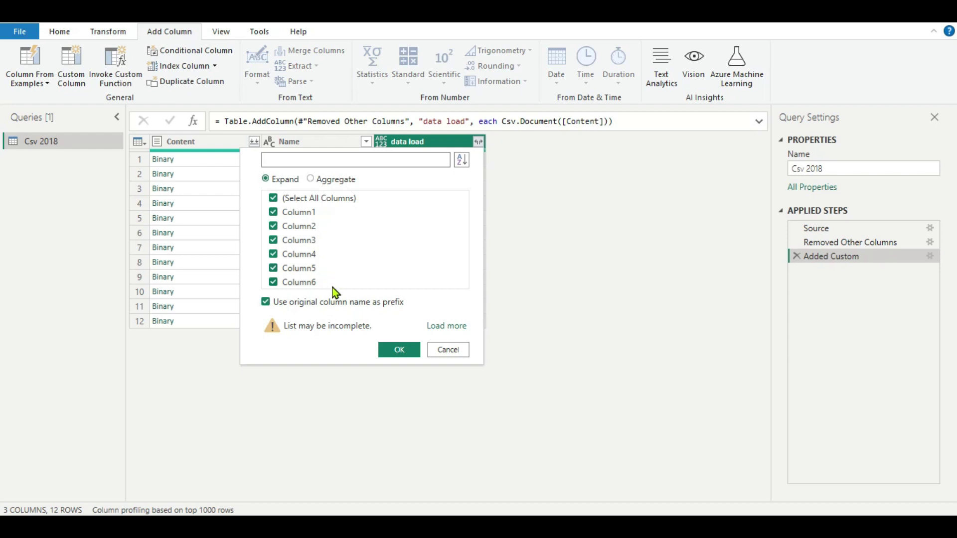
left_click(448, 352)
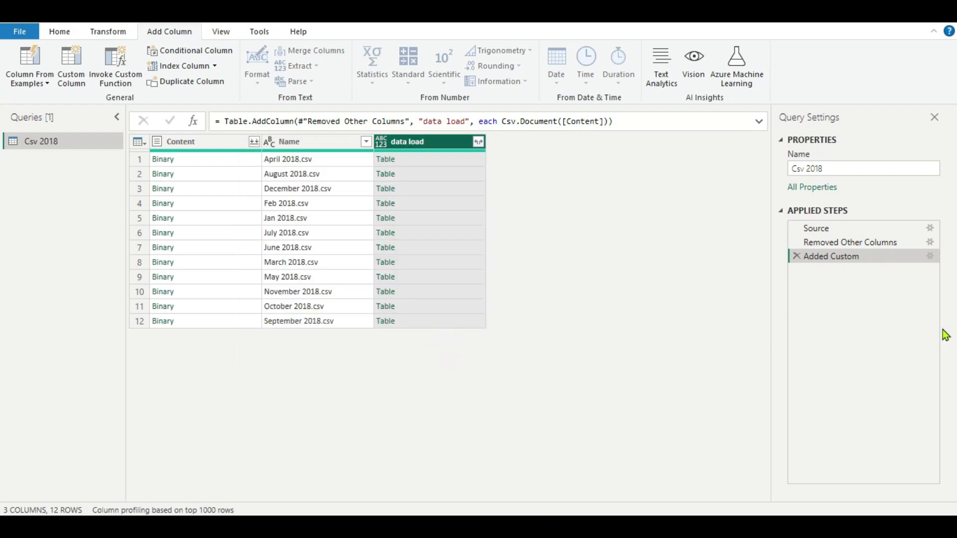
double_click(840, 258)
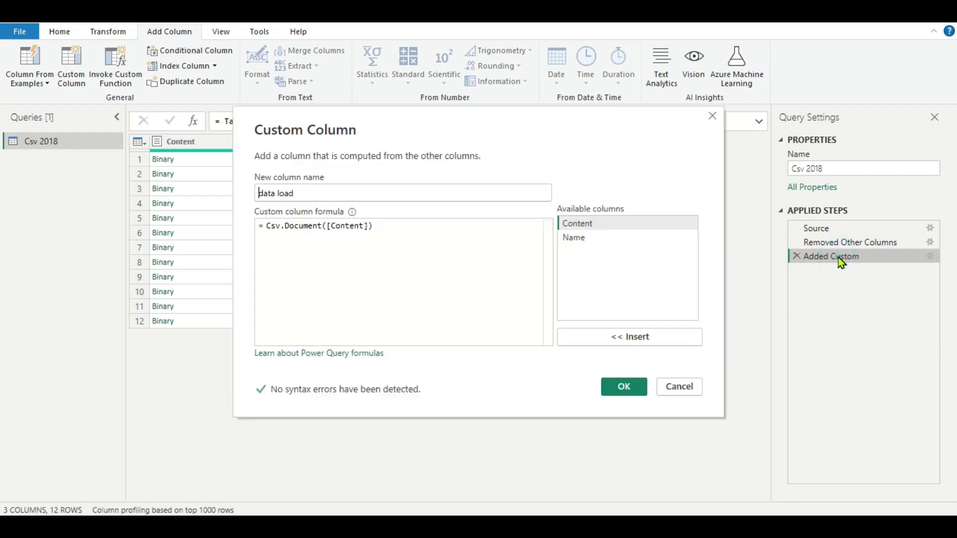
left_click(267, 227)
type("Table.")
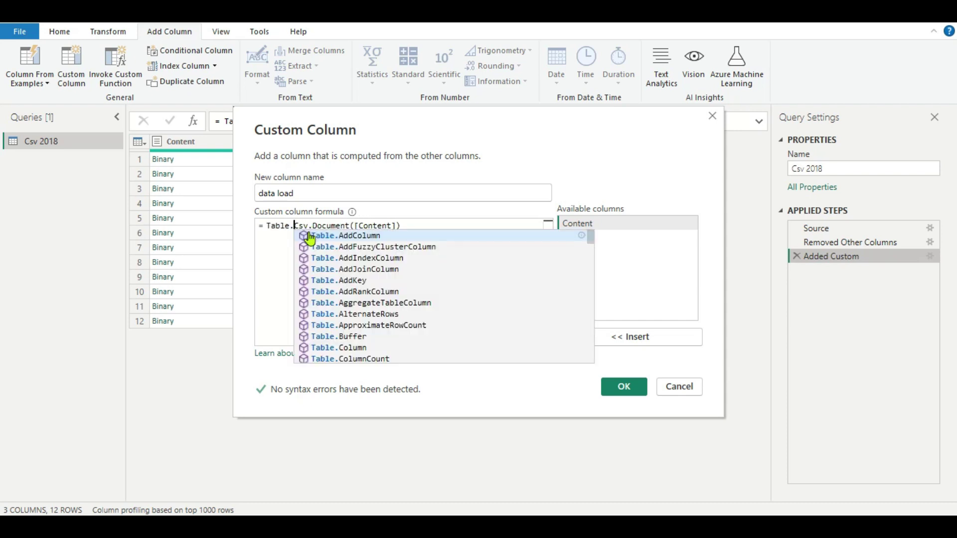
type("P")
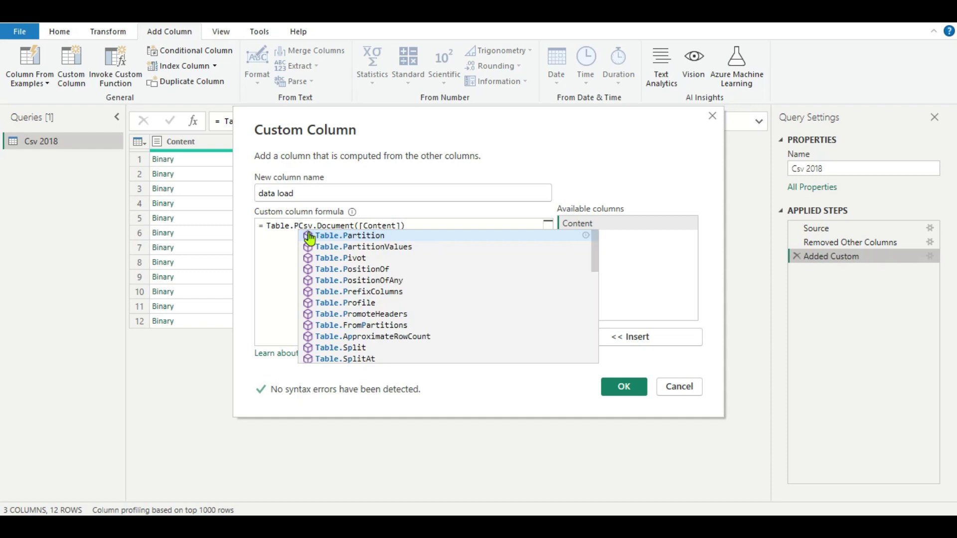
left_click(367, 315)
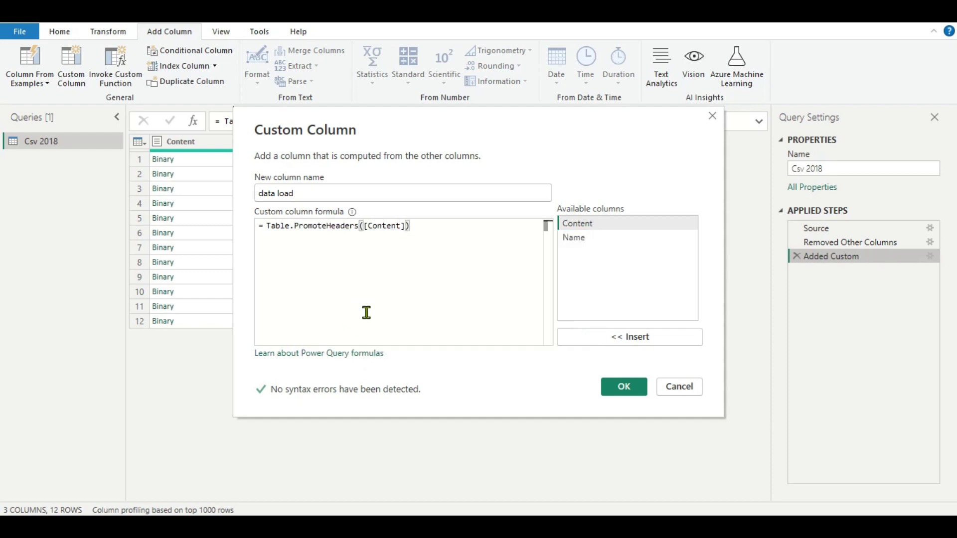
type("(")
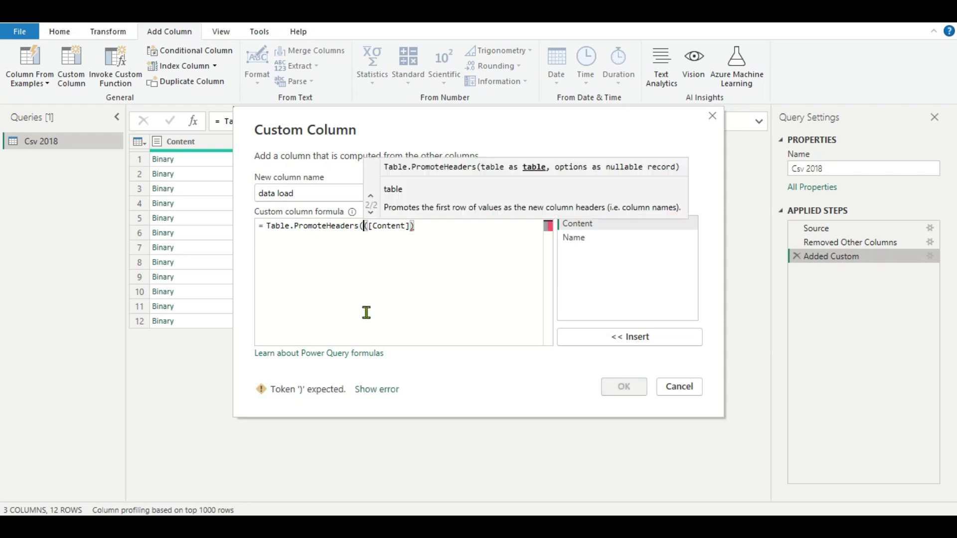
type("Csv")
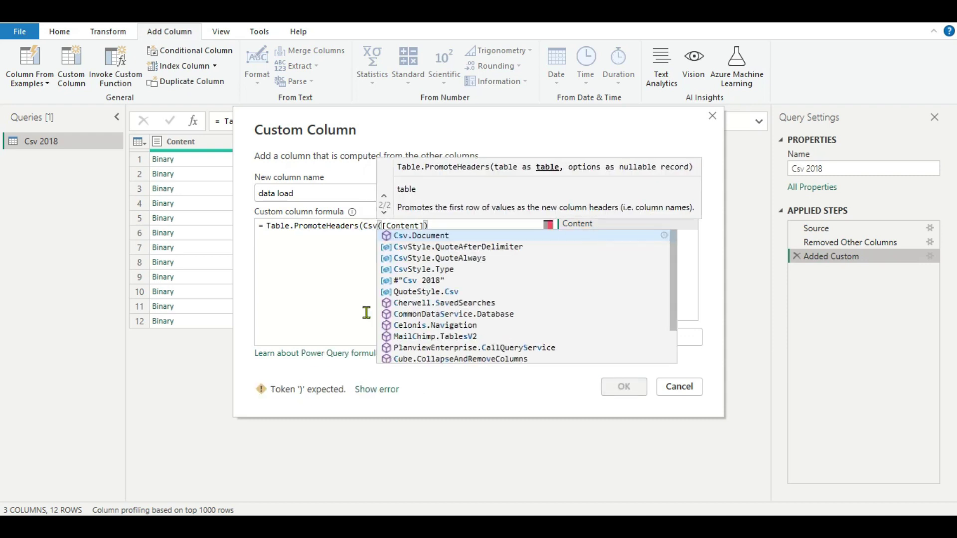
left_click(429, 237)
left_click(479, 233)
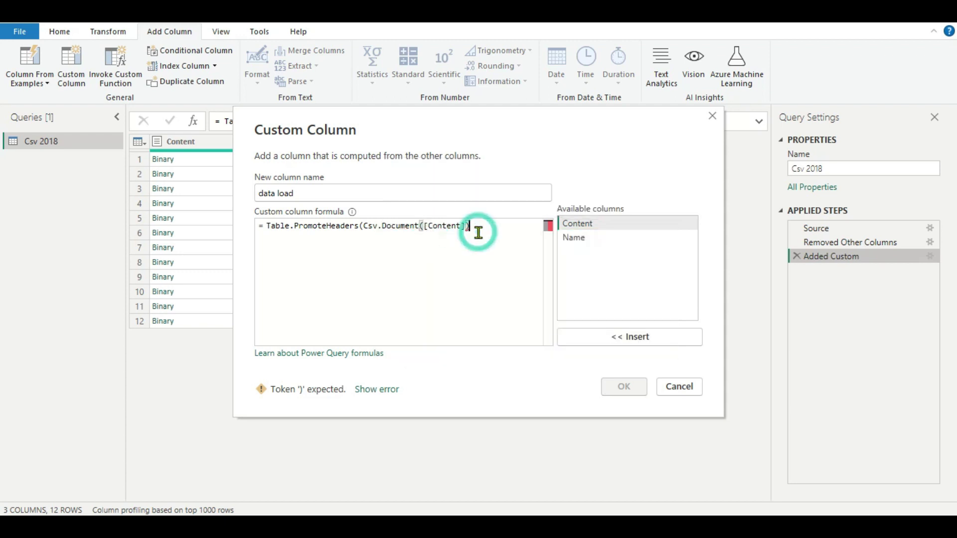
type(")")
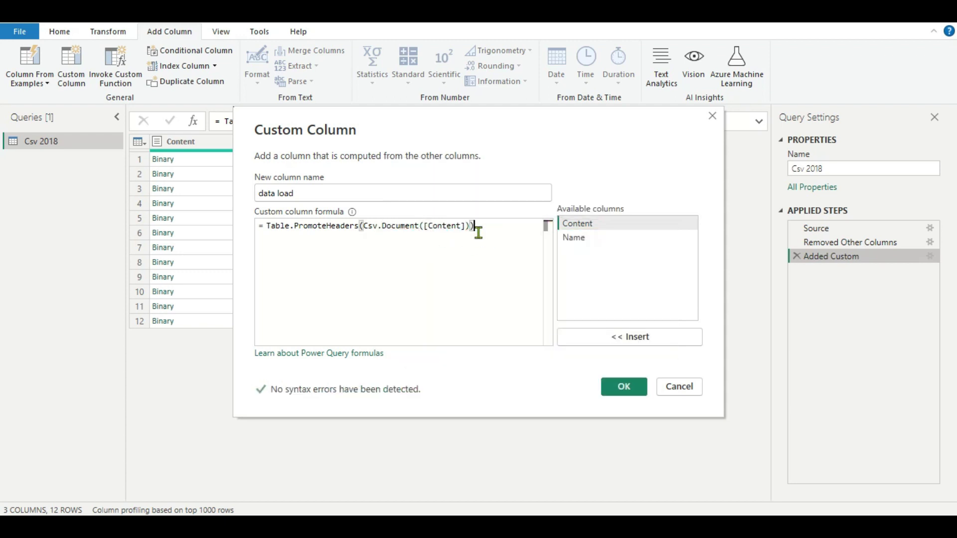
left_click(624, 386)
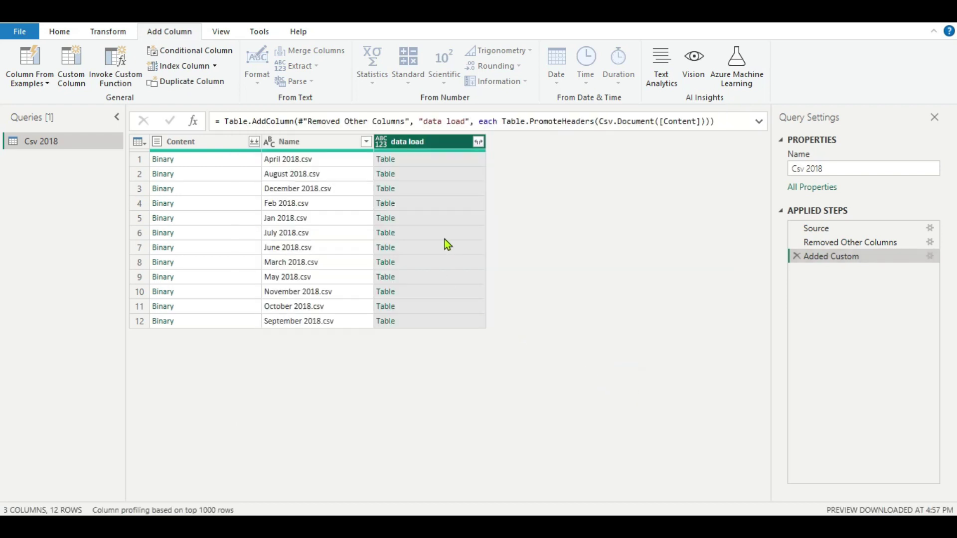
Expand the "data load" column into all its columns without using the original column name as prefix.
left_click(477, 143)
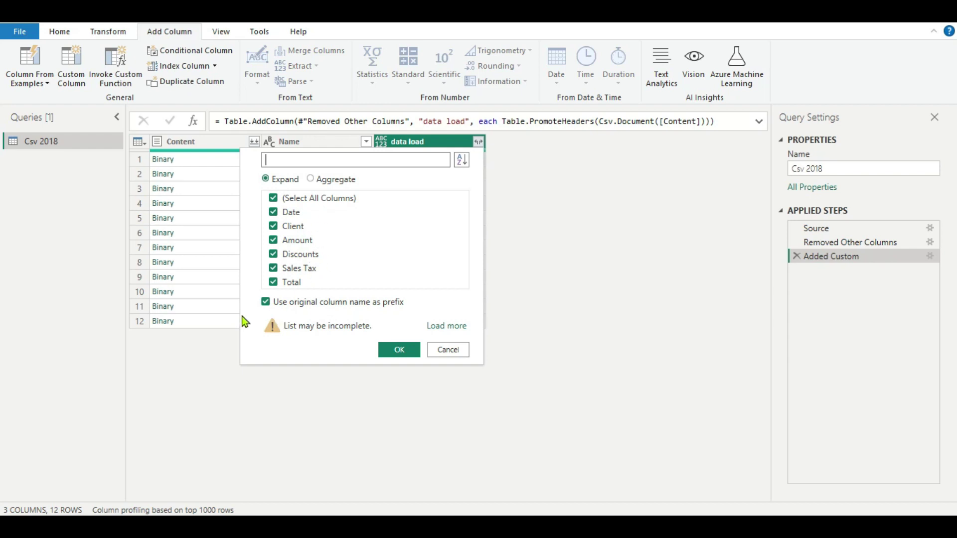
left_click(265, 303)
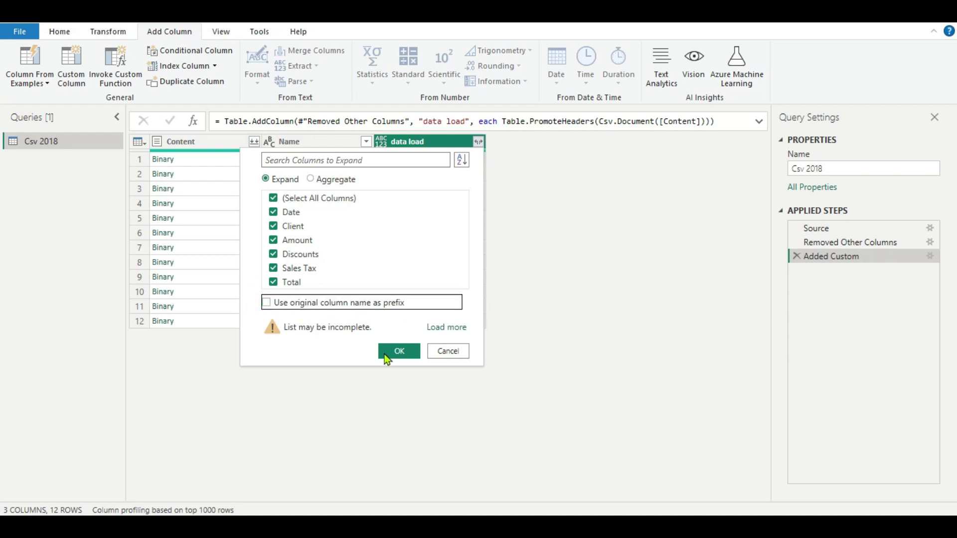
left_click(397, 352)
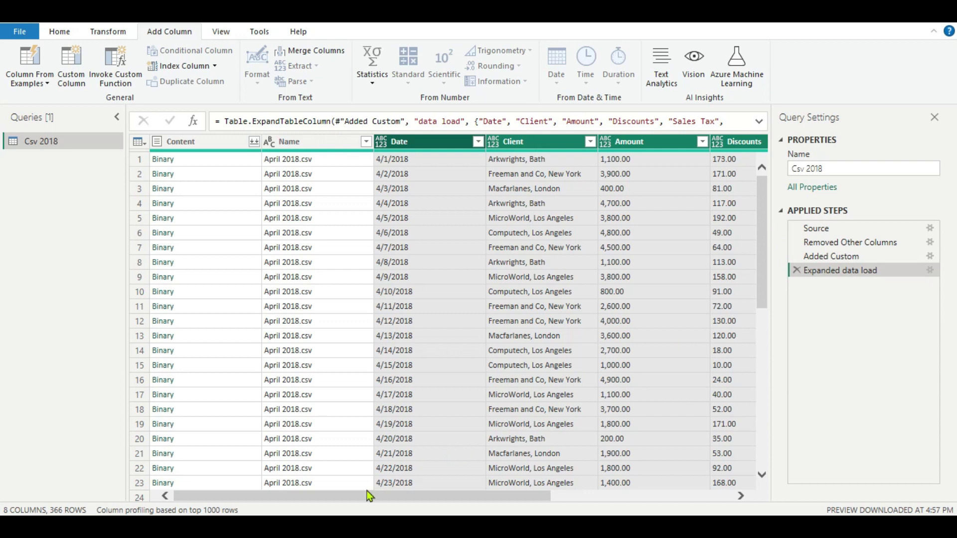
Remove the Content column from the expanded table.
left_click_drag(366, 499, 317, 486)
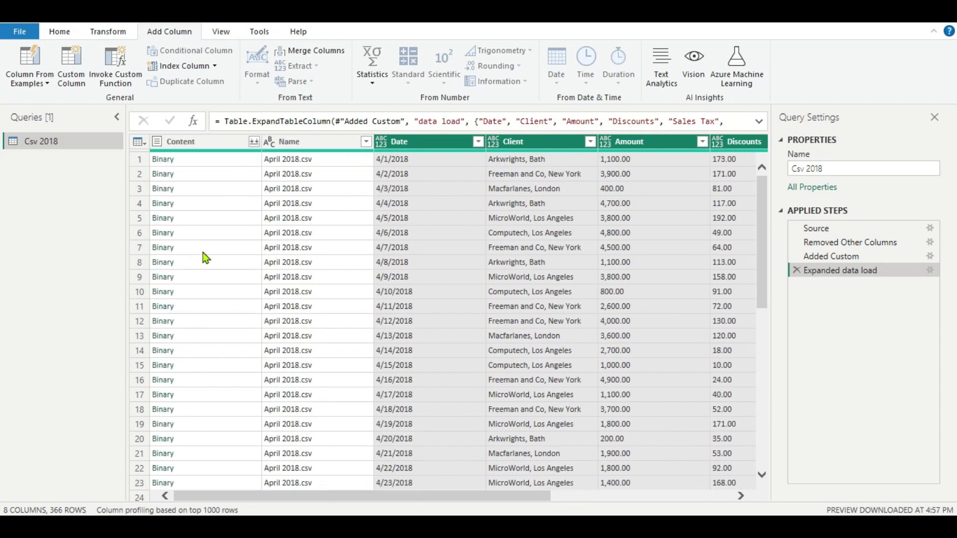
right_click(202, 141)
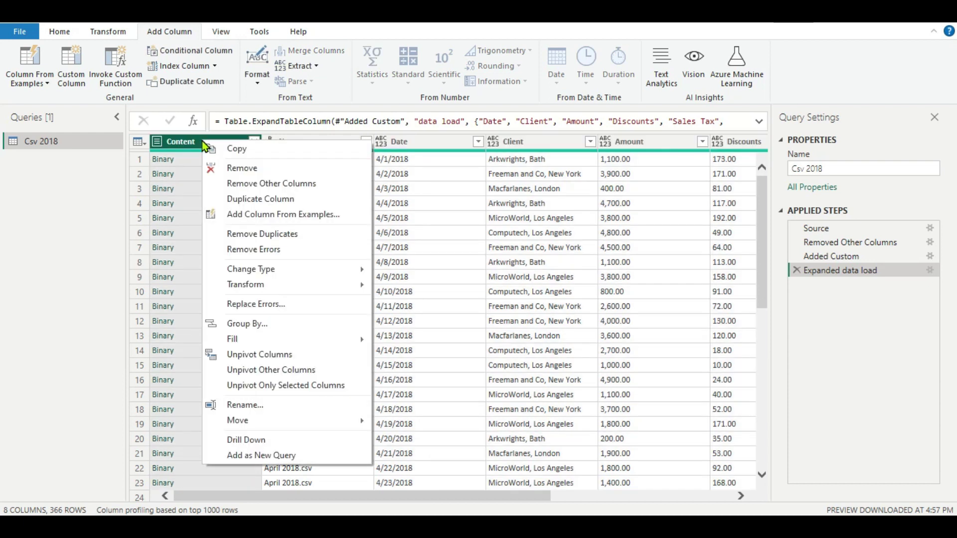
left_click(228, 168)
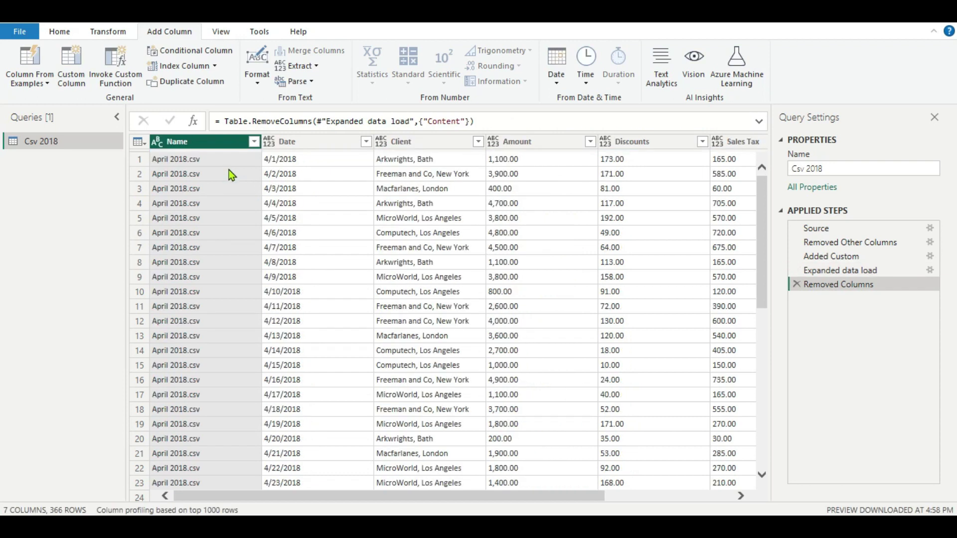
Check which monthly files the Name column contains and look across the combined table's columns.
left_click(254, 143)
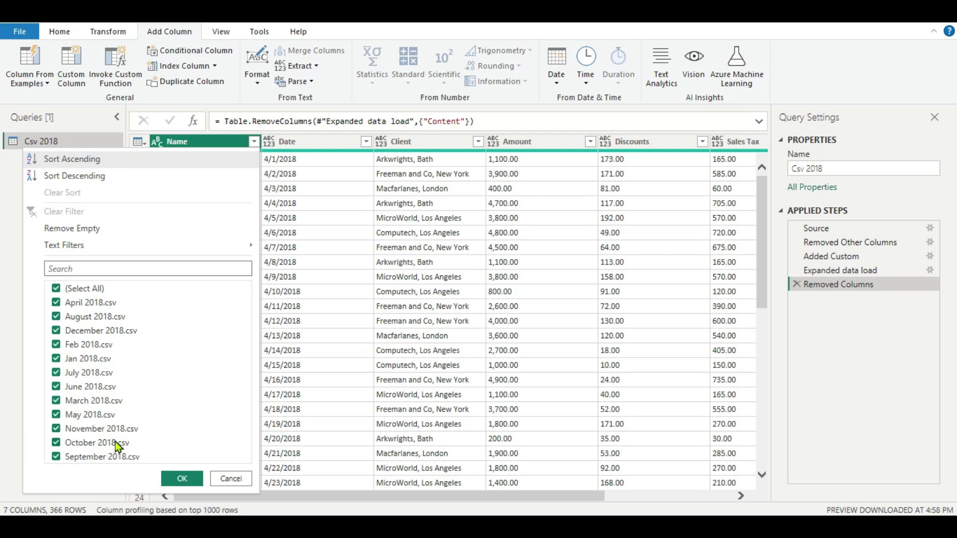
left_click(231, 477)
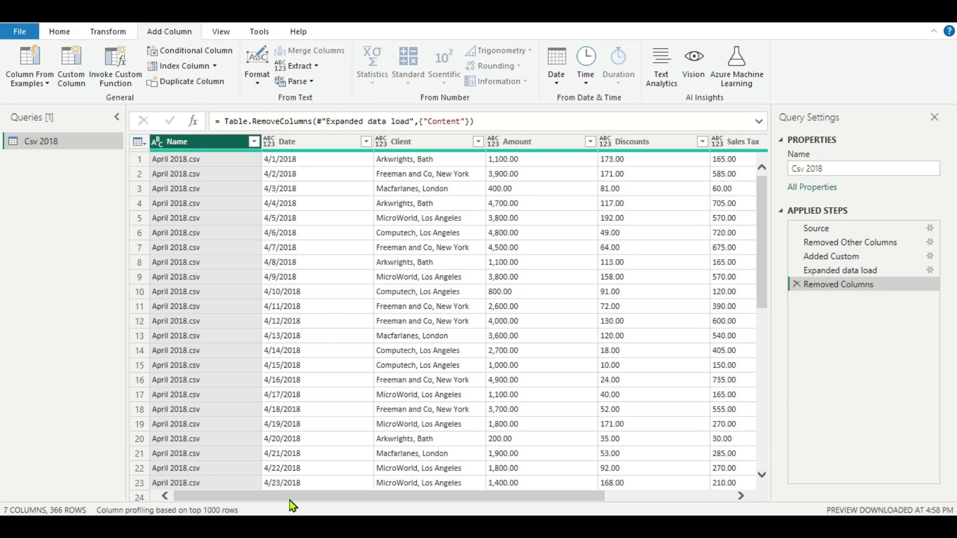
scroll(289, 499, "right", 5)
scroll(289, 495, "left", 4)
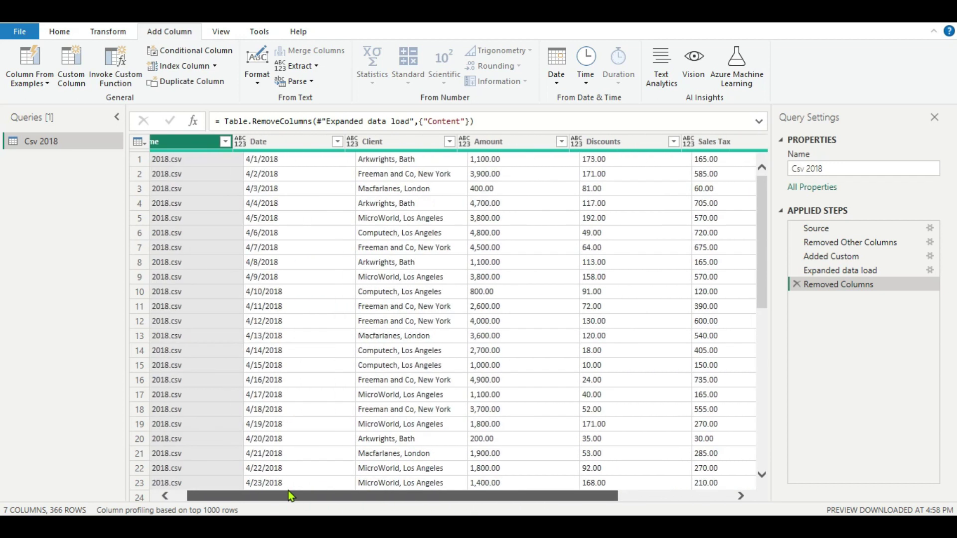
left_click_drag(288, 491, 236, 494)
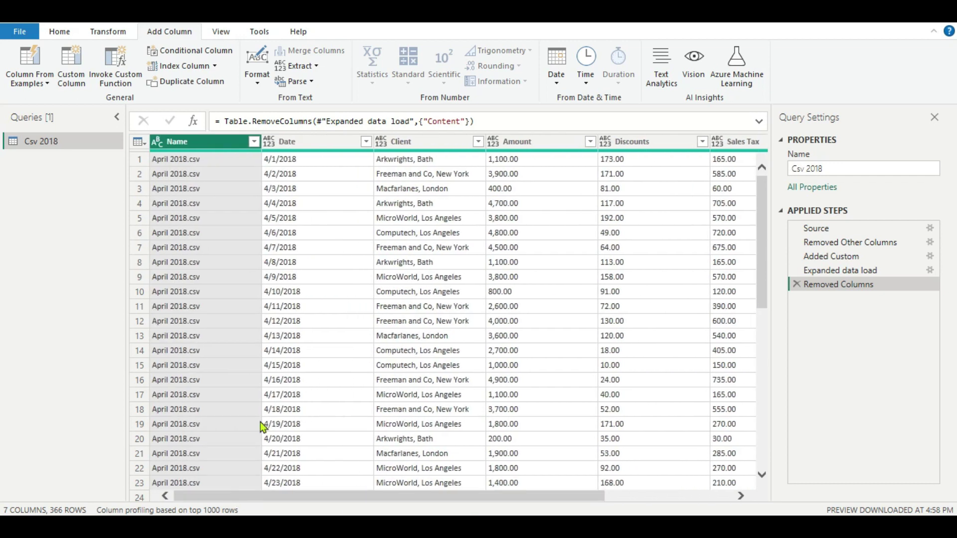
Close the query editor and apply the Csv 2018 query to load it into the report.
left_click(20, 33)
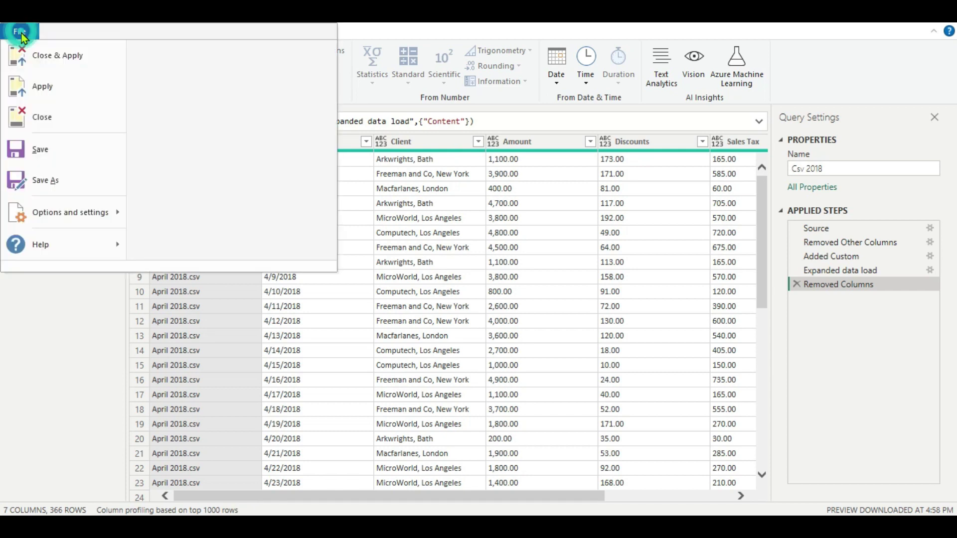
left_click(37, 58)
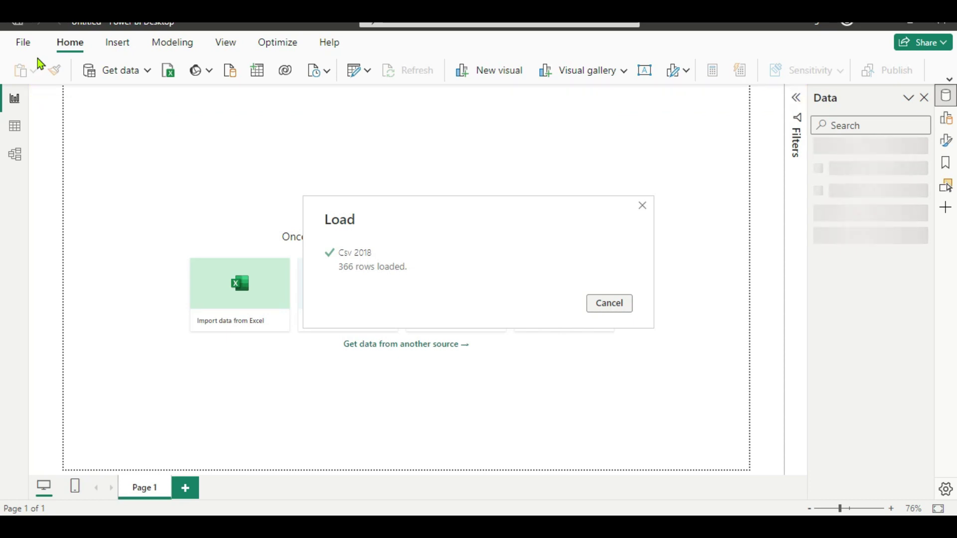
left_click(432, 344)
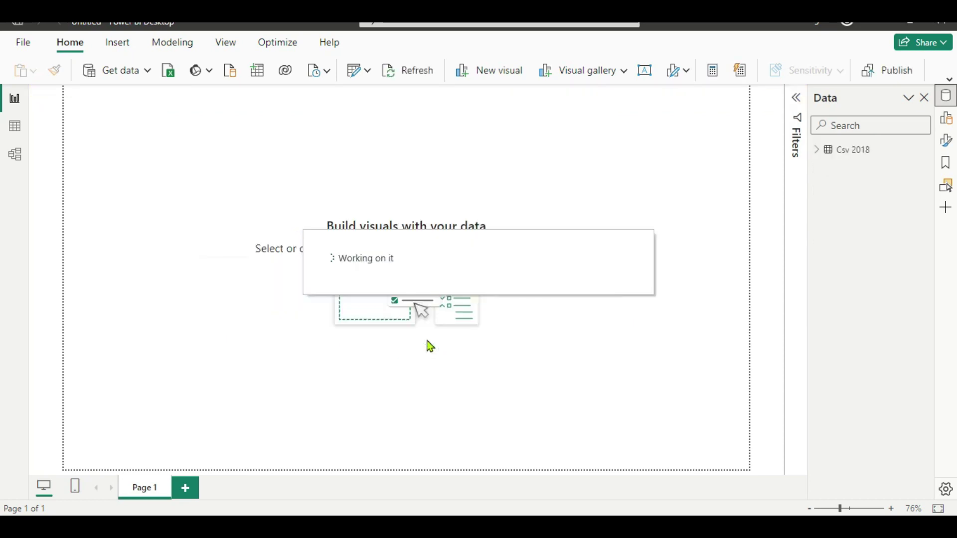
Insert a Card visual on the report page and place it in the upper middle of the canvas.
left_click(581, 71)
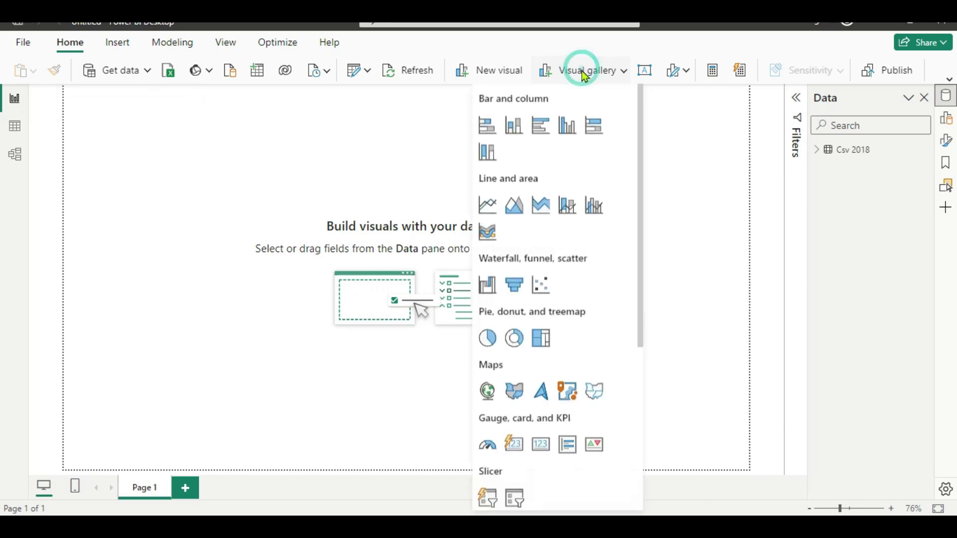
scroll(515, 414, "down", 1)
left_click(541, 388)
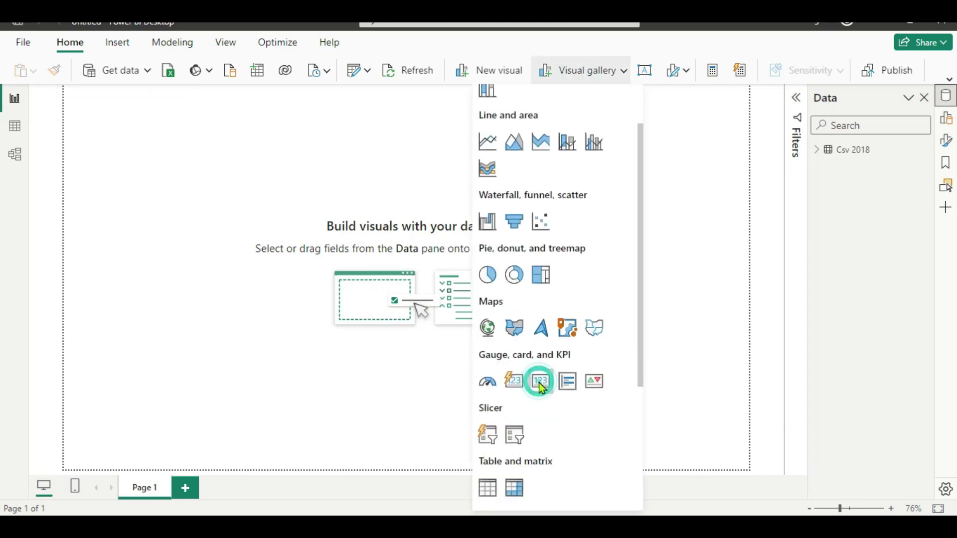
left_click_drag(108, 151, 334, 220)
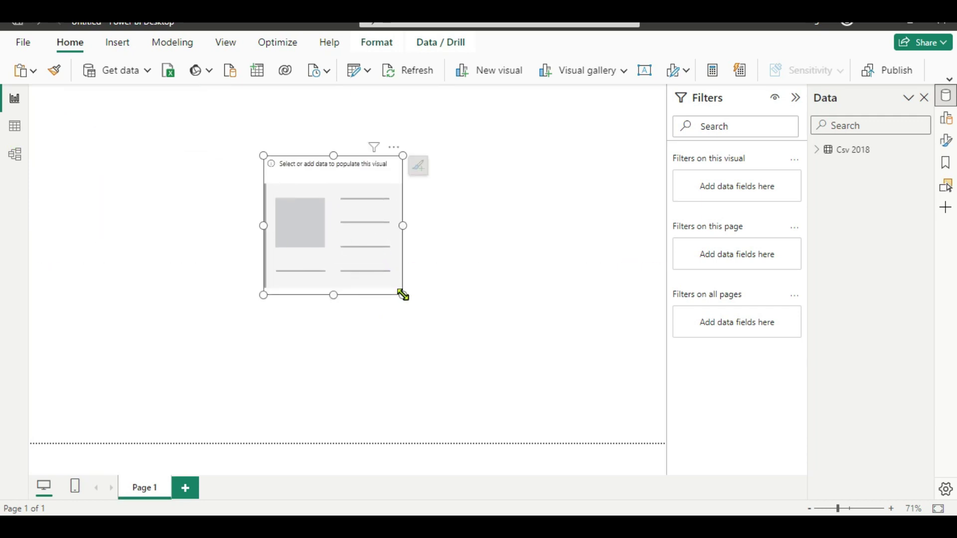
Expand the Csv 2018 table's fields and add the Name field to the card.
left_click(825, 154)
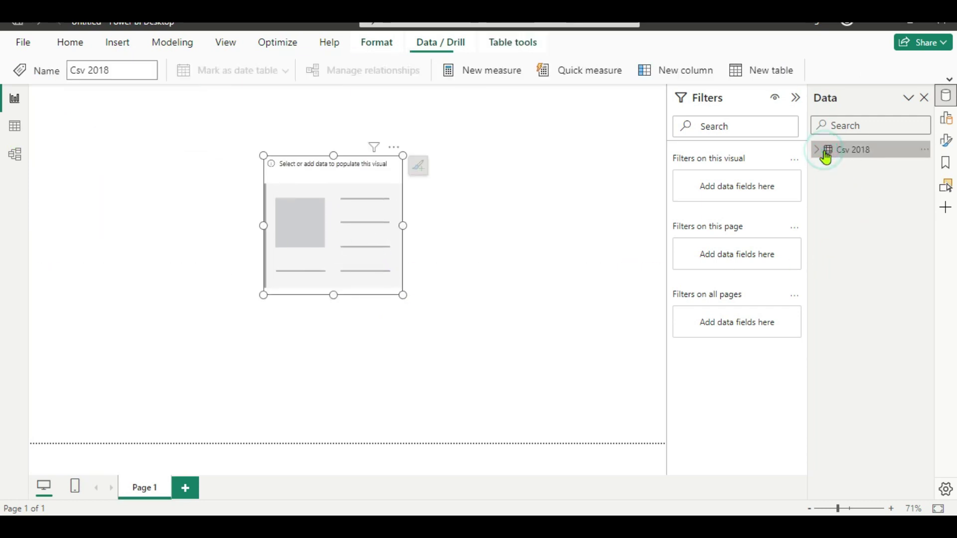
left_click(820, 150)
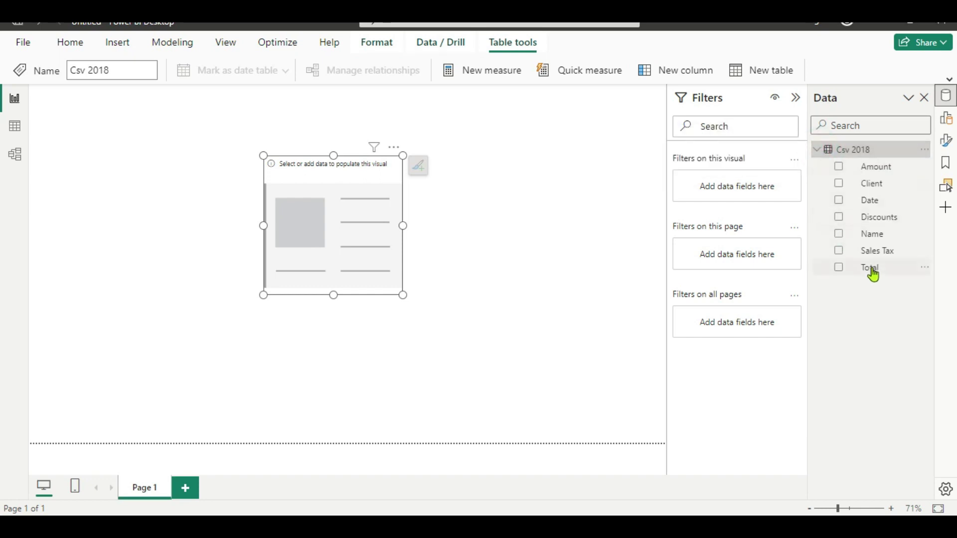
left_click_drag(869, 233, 341, 241)
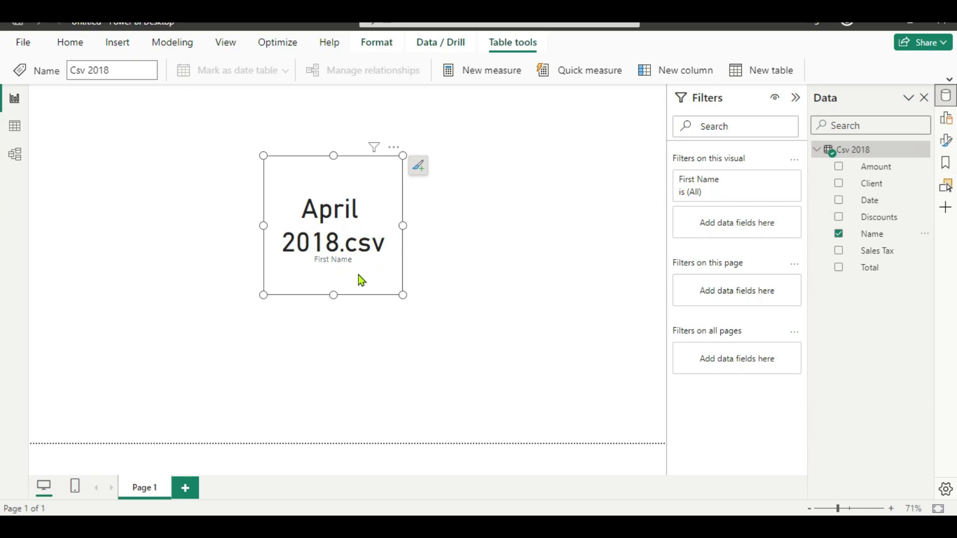
Set the aggregation of the card's Name field to Count (Distinct).
left_click(947, 122)
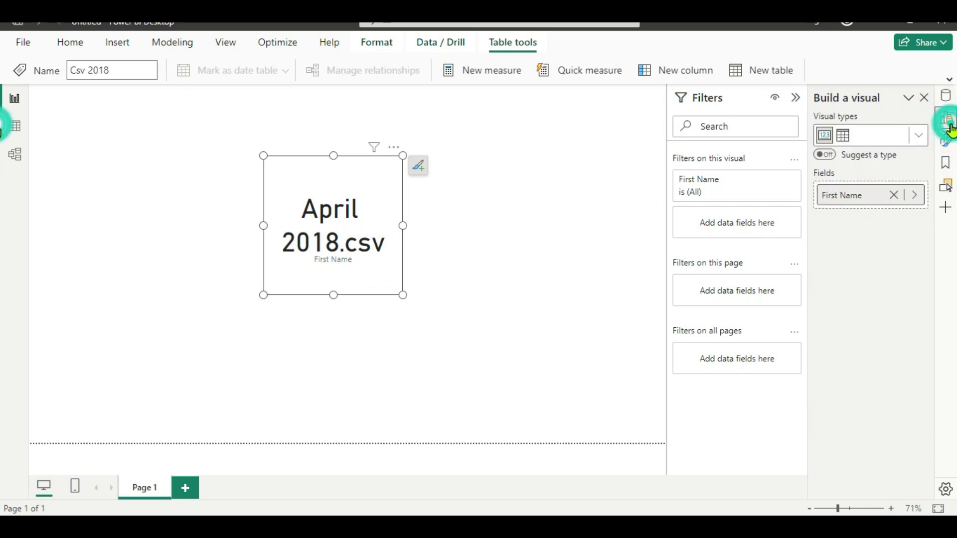
left_click(916, 196)
left_click(797, 233)
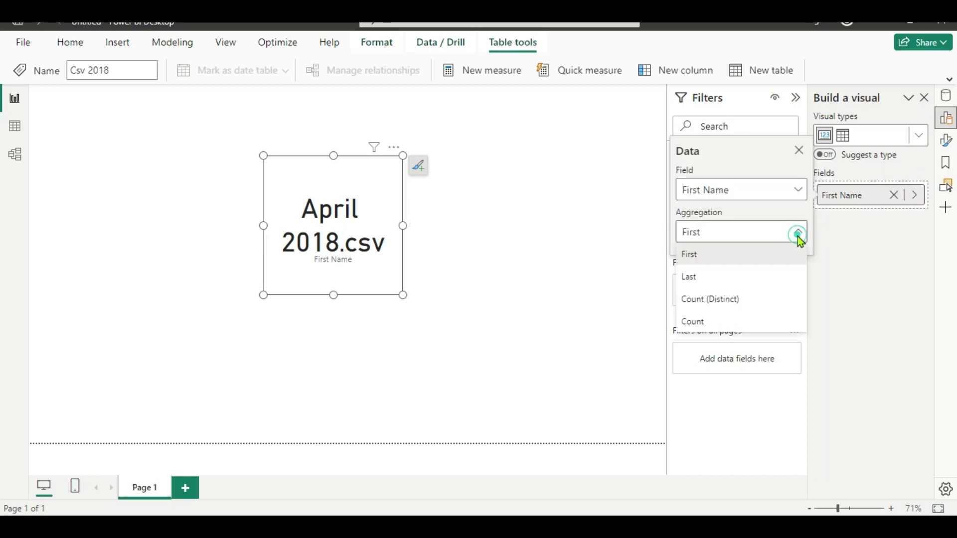
left_click(715, 302)
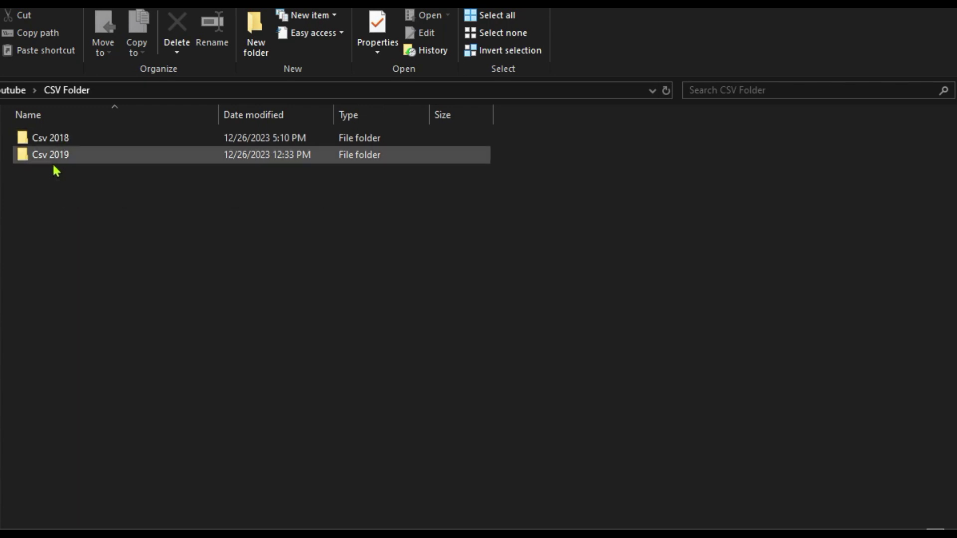
Copy the Csv 2019 folder into the Csv 2018 folder and open the copy to view its monthly files.
mouse_move(61, 163)
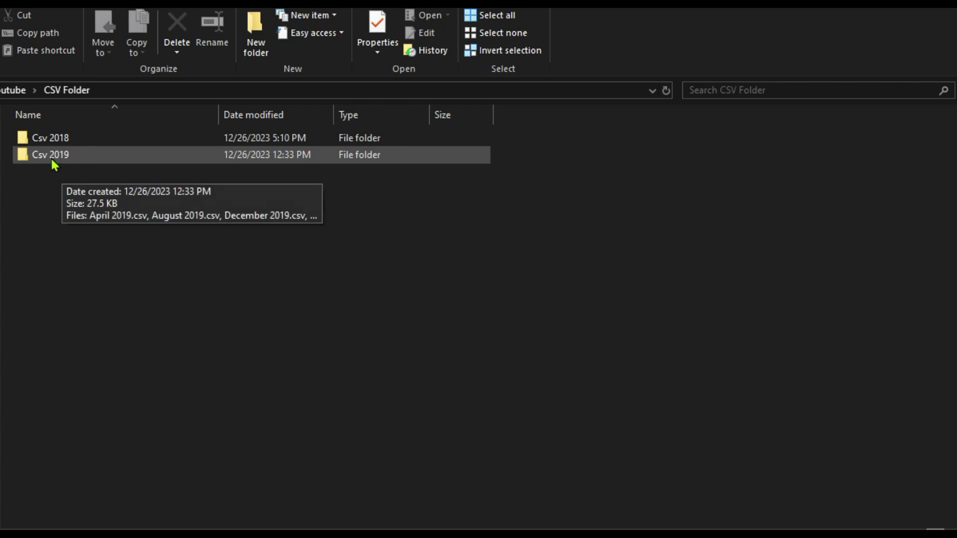
right_click(57, 157)
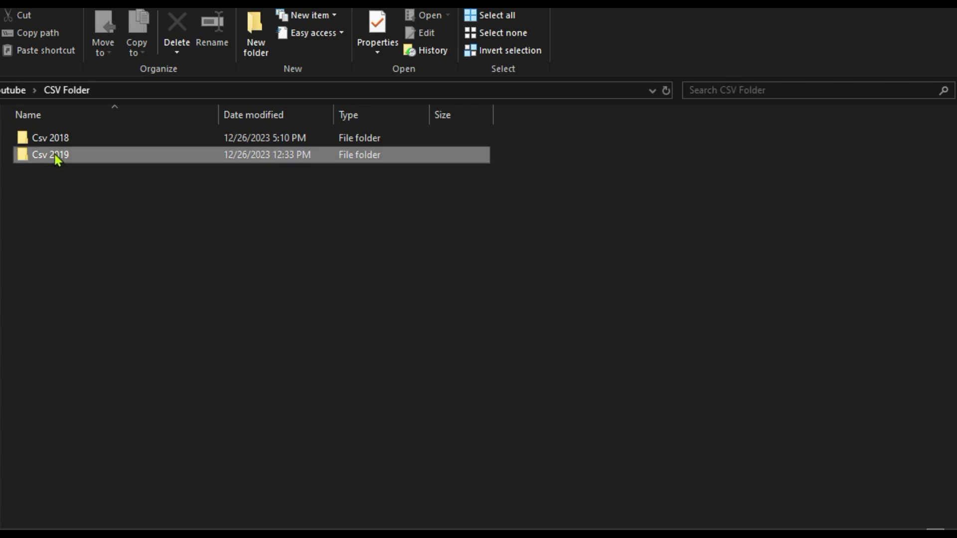
left_click(96, 451)
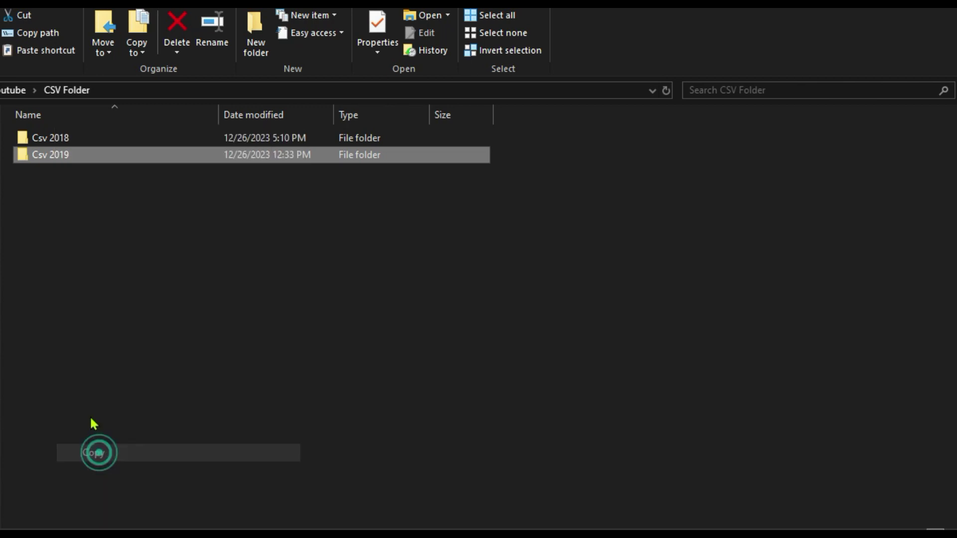
left_click(62, 144, "shift")
double_click(62, 143)
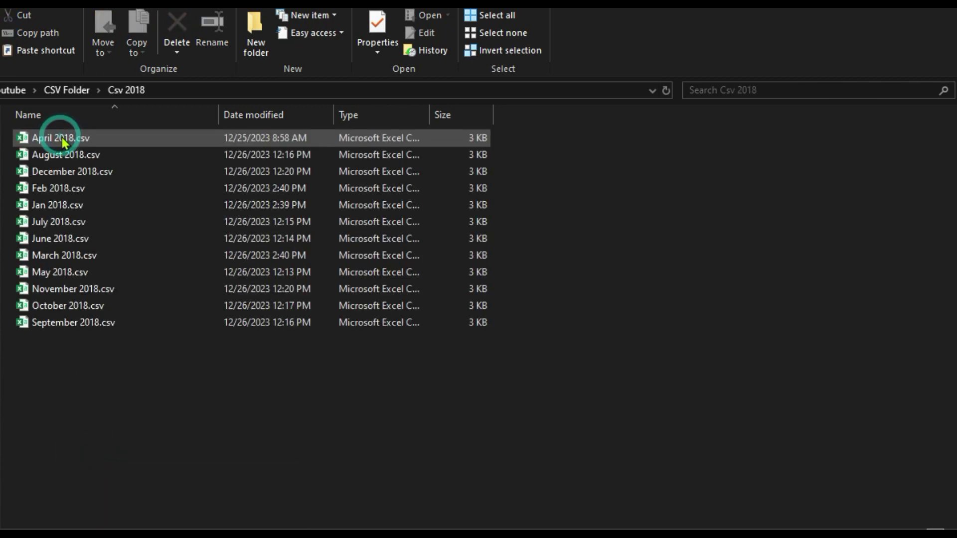
right_click(106, 360)
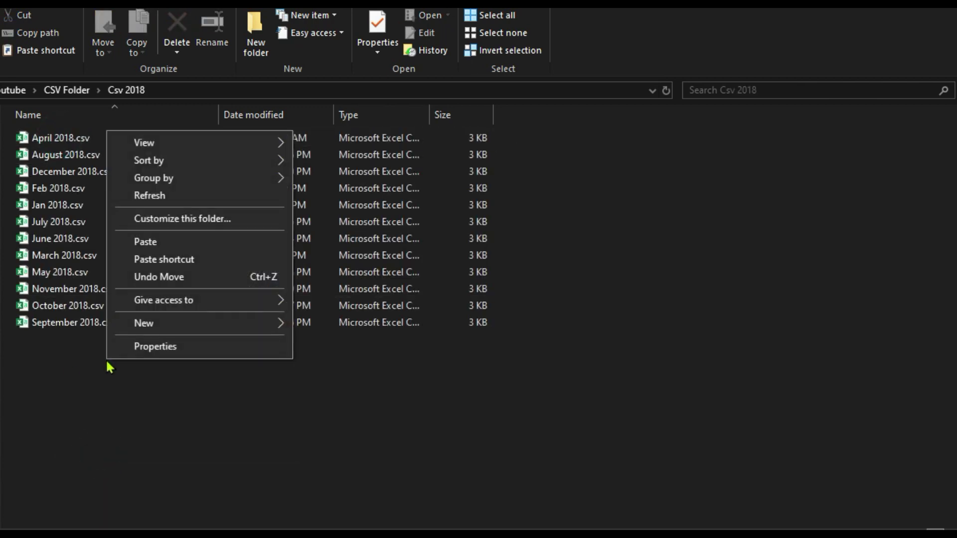
left_click(150, 244)
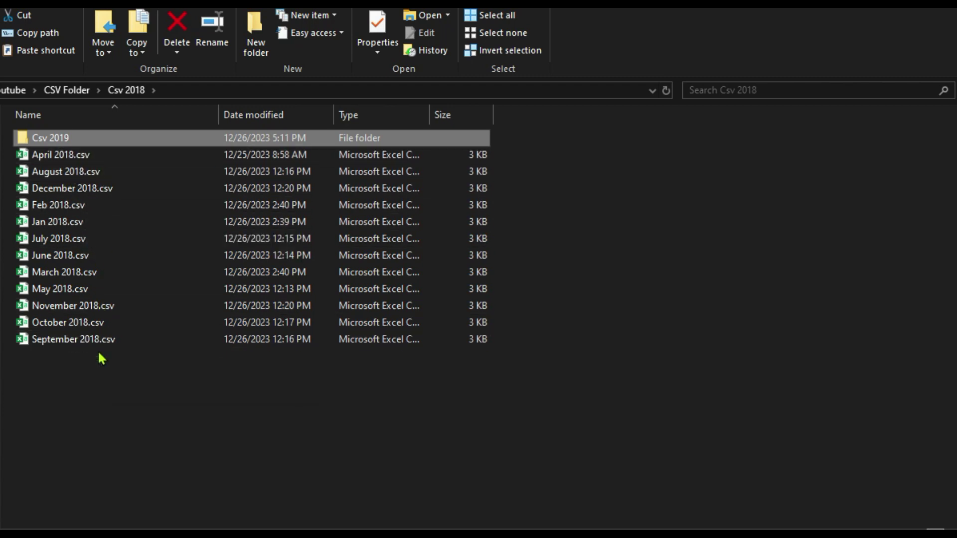
double_click(57, 141)
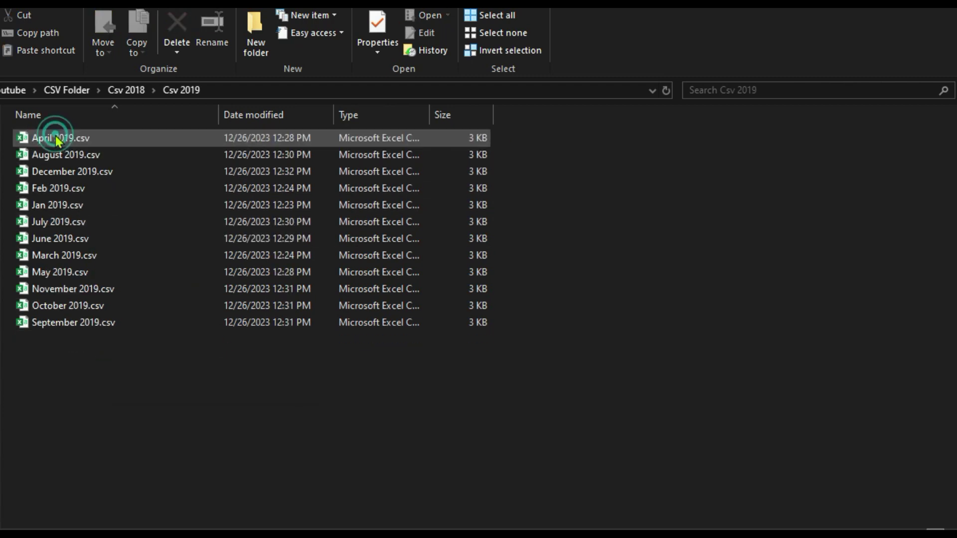
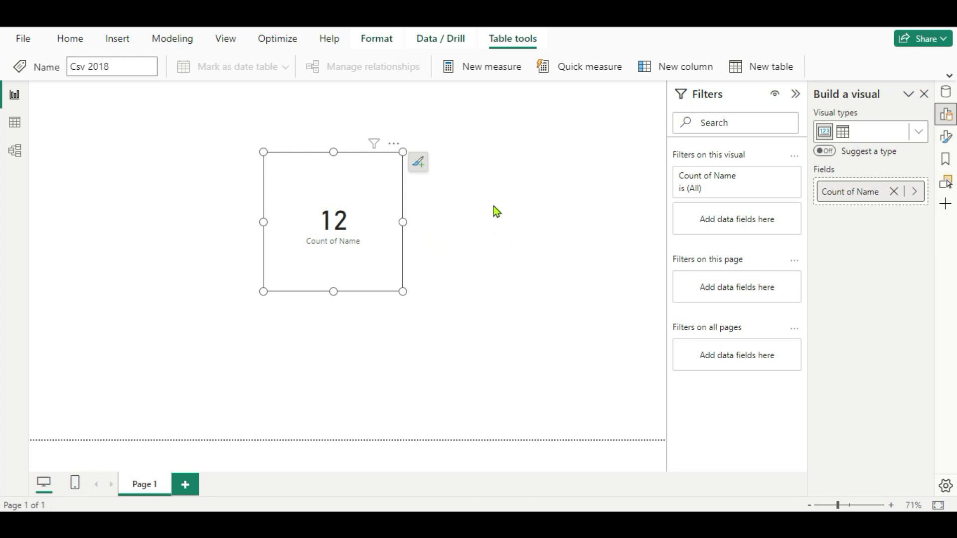
Switch back to Power BI Desktop and refresh the report's data to load the added 2019 files.
left_click(70, 39)
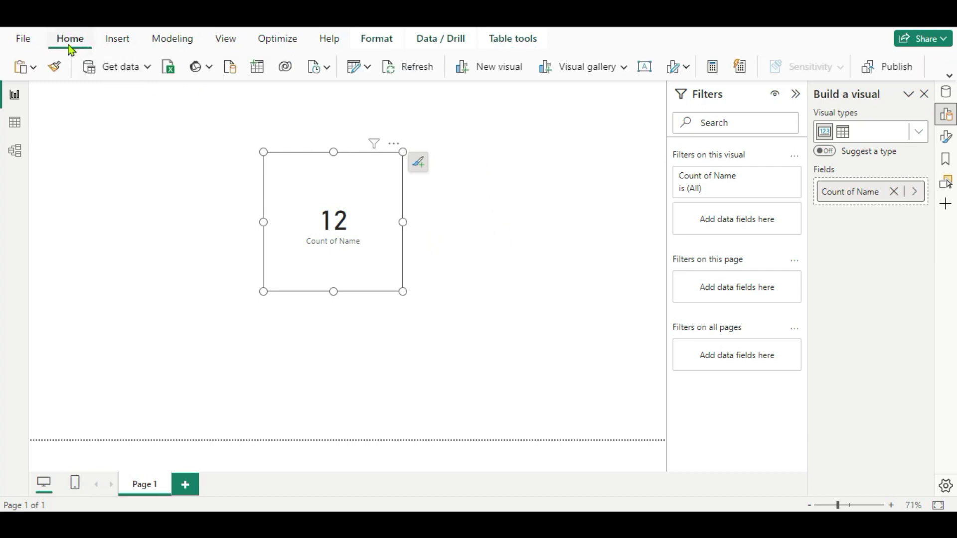
left_click(417, 71)
Examine the Csv 2018 table's rows for records from the 2019 files, and return to the report to check the file count card.
left_click(15, 125)
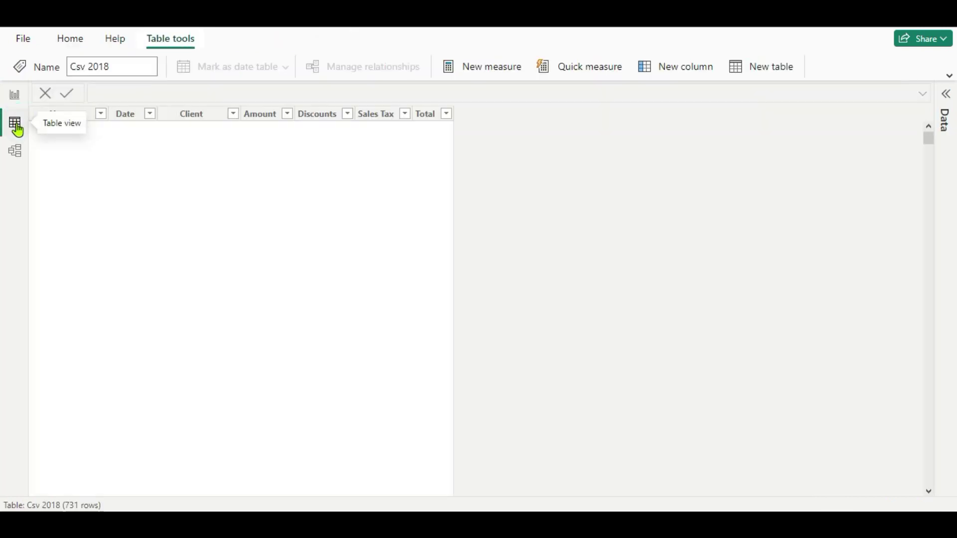
scroll(94, 200, "down", 20)
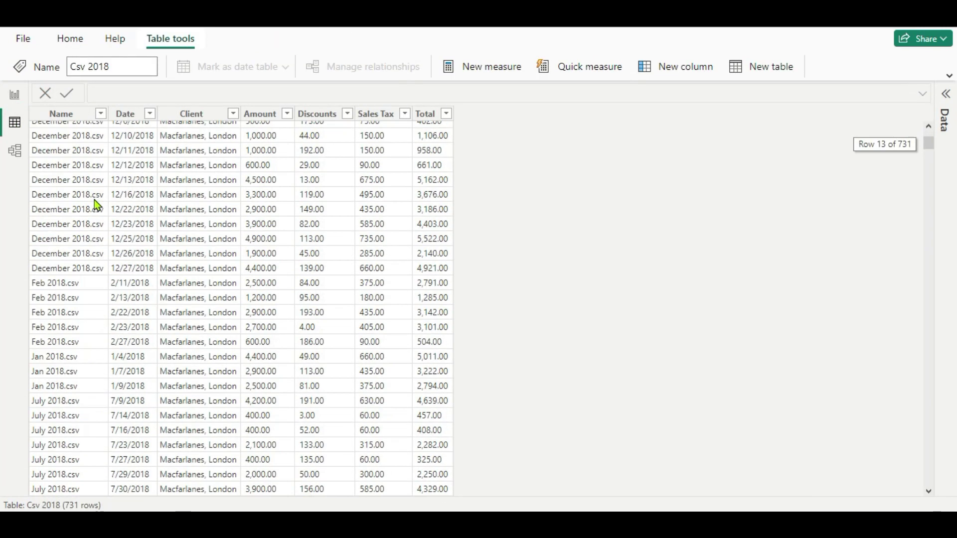
scroll(95, 199, "down", 20)
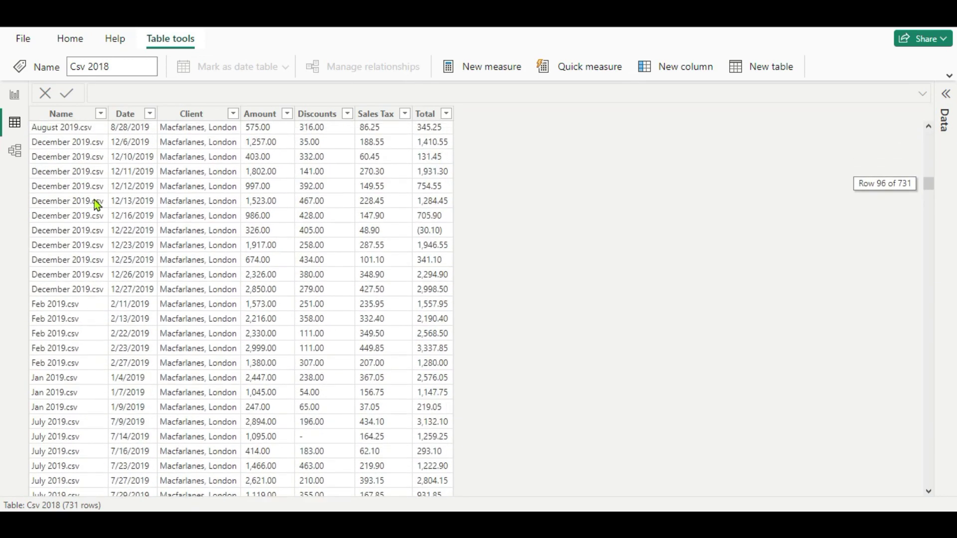
scroll(95, 200, "down", 19)
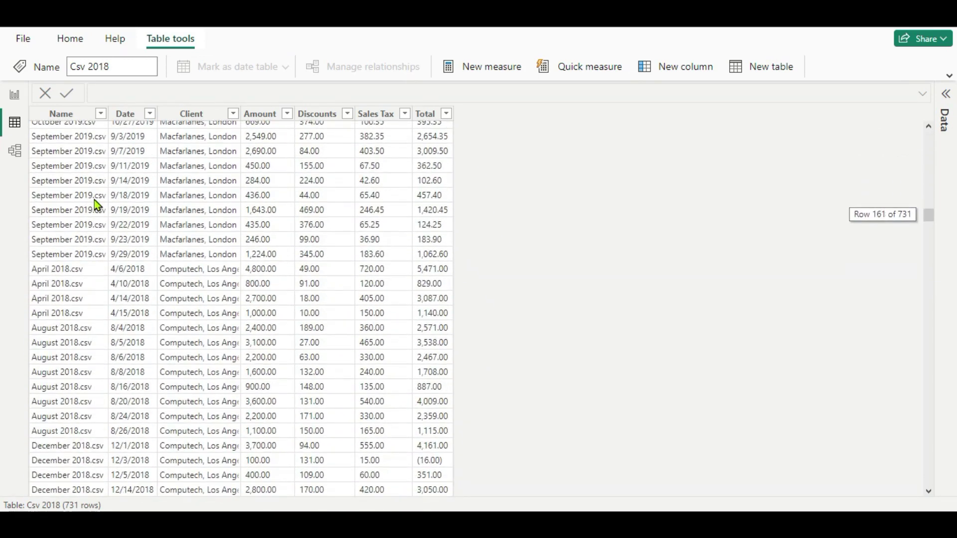
scroll(95, 199, "up", 14)
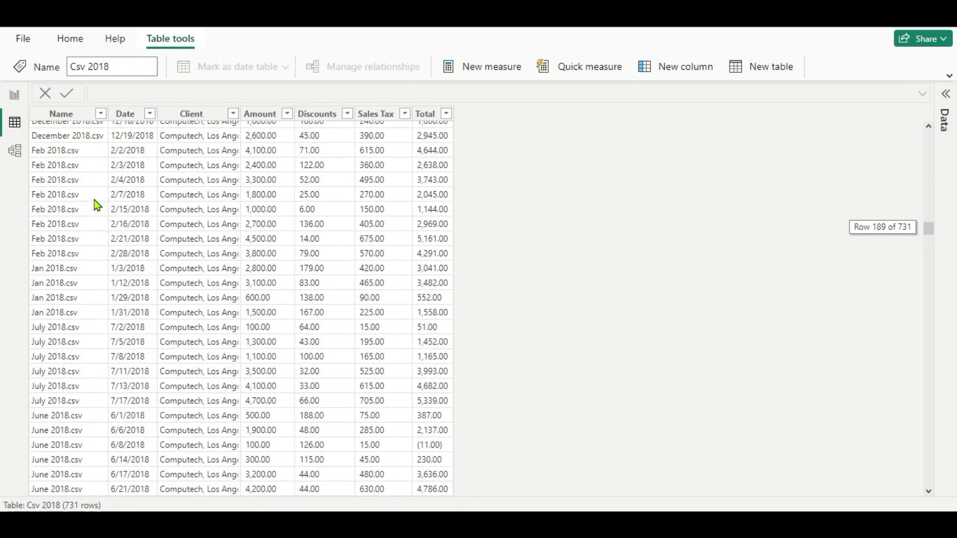
scroll(94, 200, "up", 3)
scroll(95, 203, "up", 20)
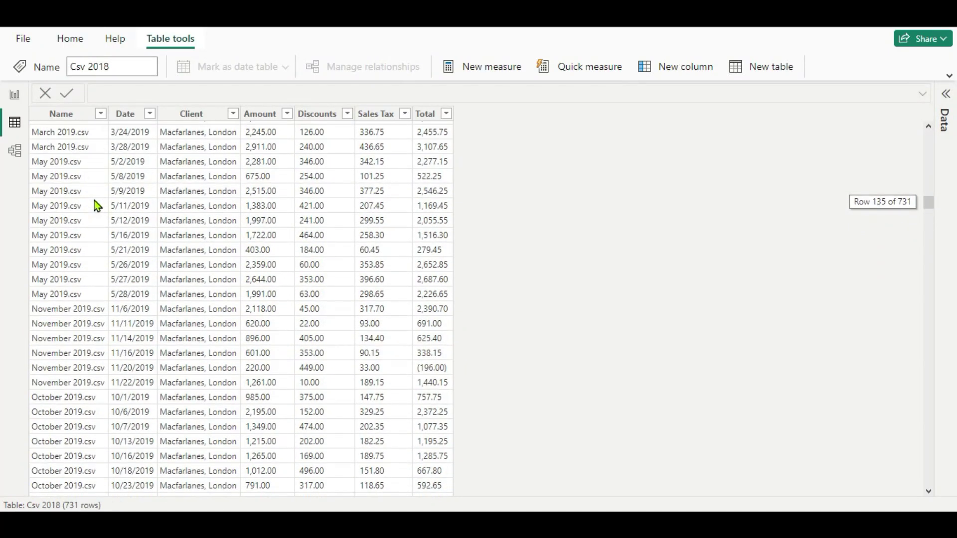
scroll(95, 202, "up", 17)
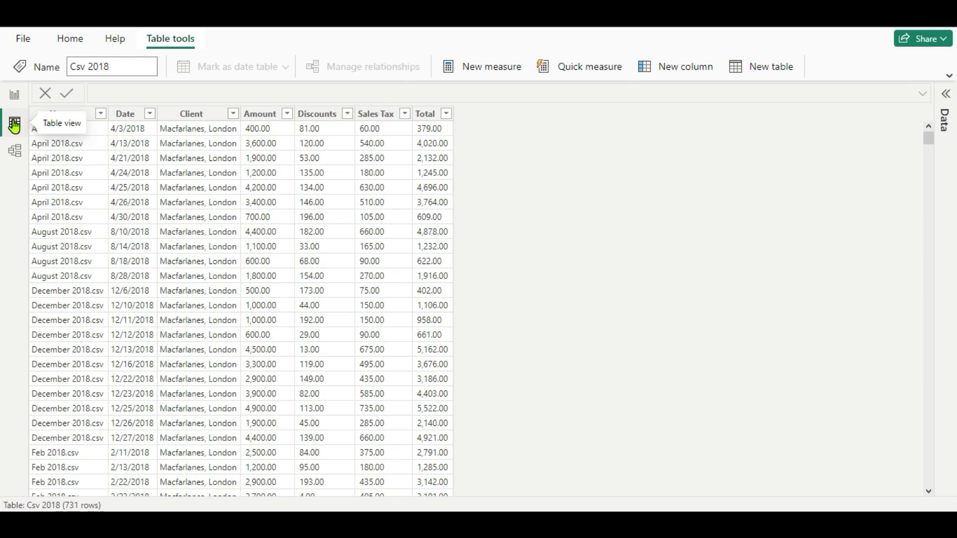
left_click(15, 94)
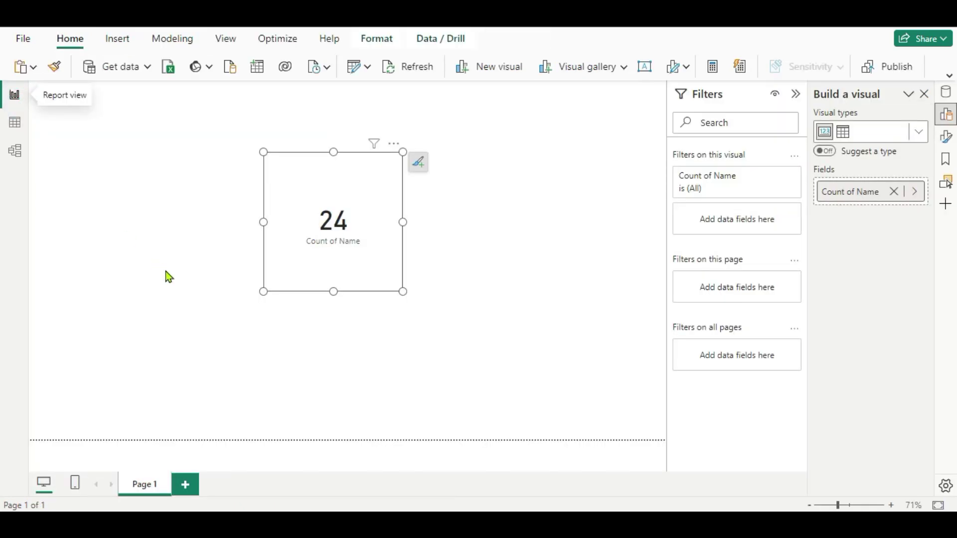